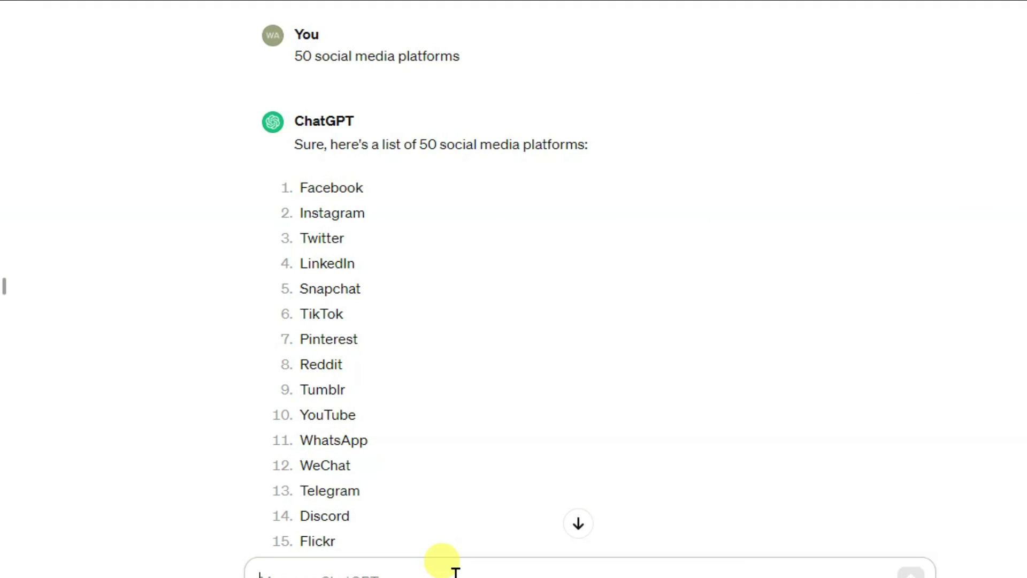
# Scroll ChatGPT's list of 50 platforms and search Google for its first entry, Facebook
pyautogui.click(399, 571)
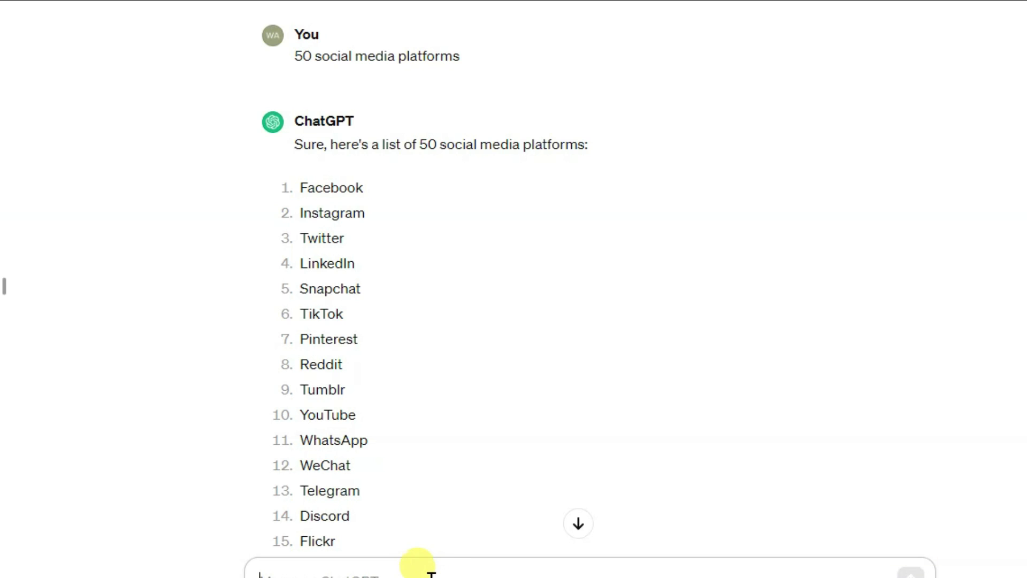
pyautogui.scroll(-15, 323, 401)
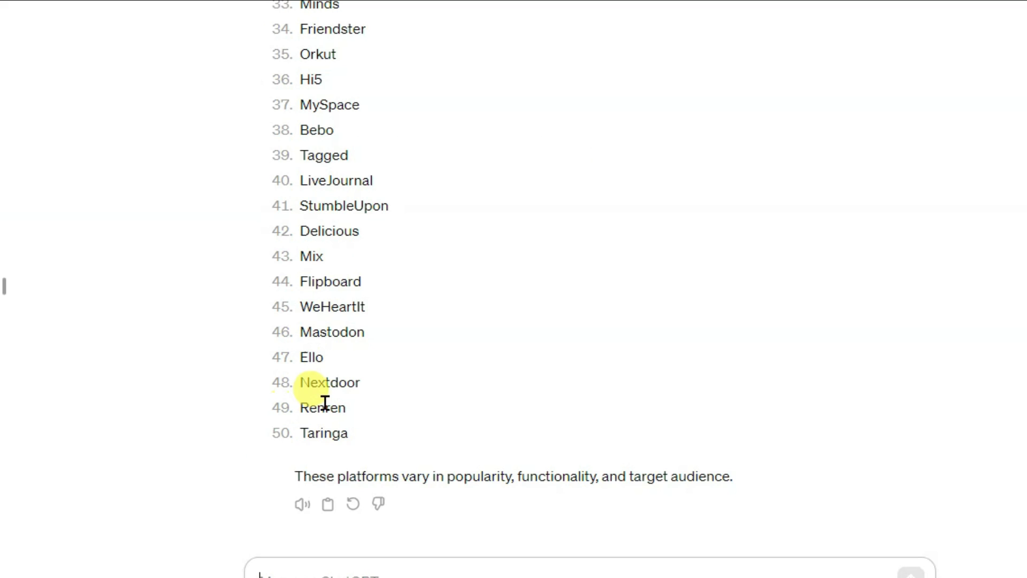
pyautogui.scroll(10, 397, 427)
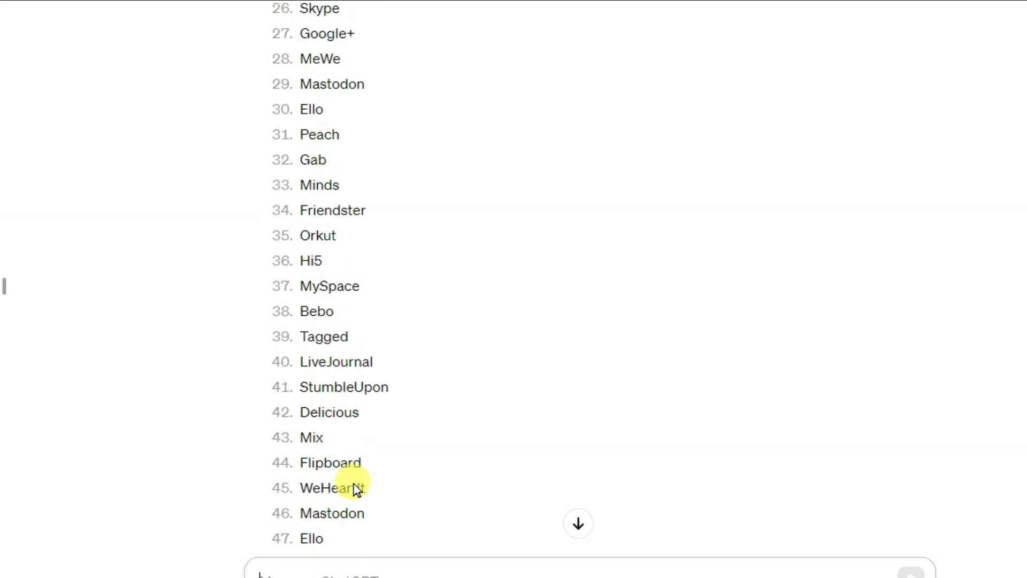
pyautogui.scroll(7, 354, 326)
pyautogui.scroll(-7, 535, 294)
pyautogui.scroll(3, 602, 292)
pyautogui.scroll(3, 451, 300)
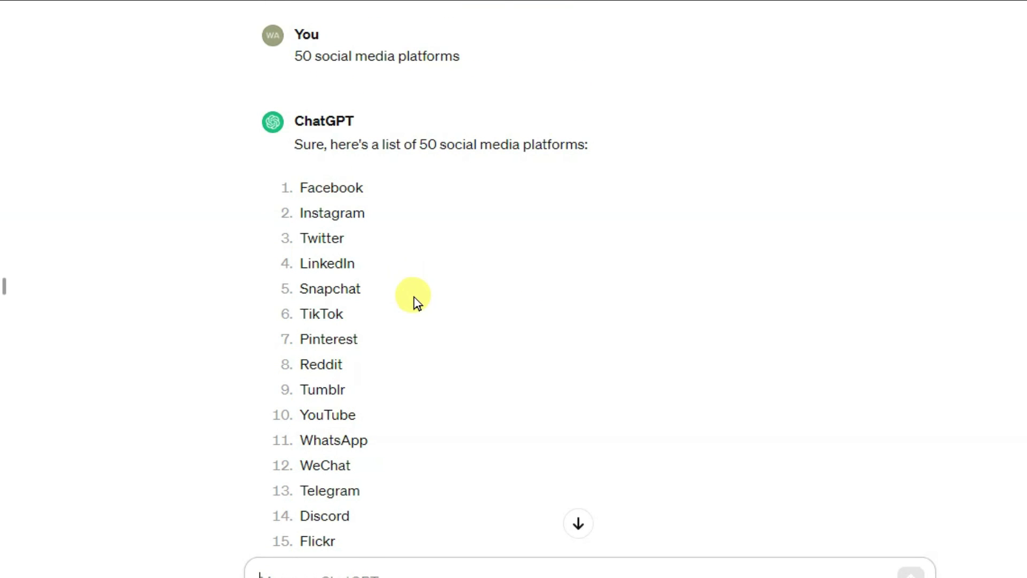
pyautogui.scroll(2, 374, 292)
pyautogui.moveTo(299, 277); pyautogui.dragTo(369, 281)
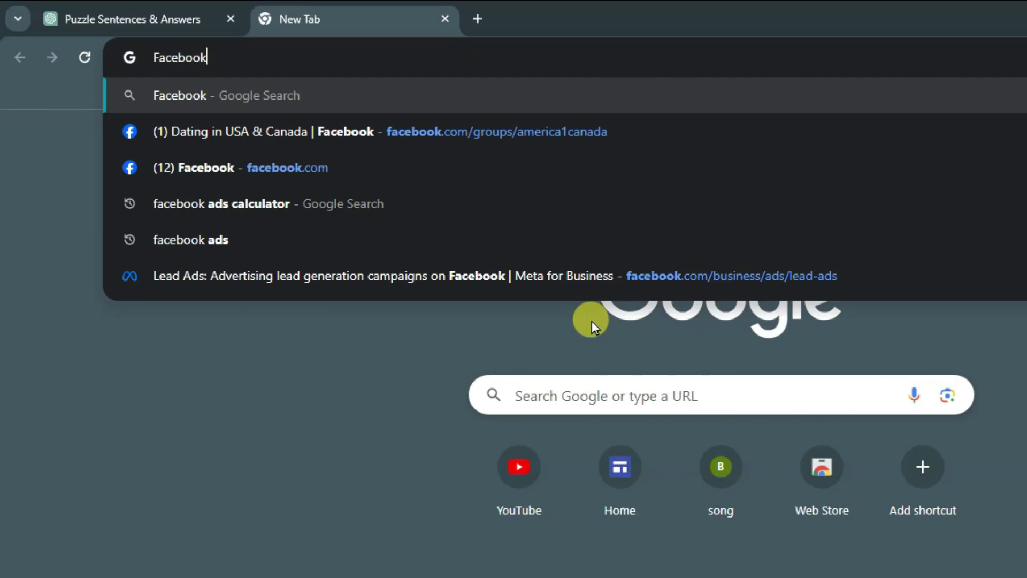
pyautogui.press('Return')
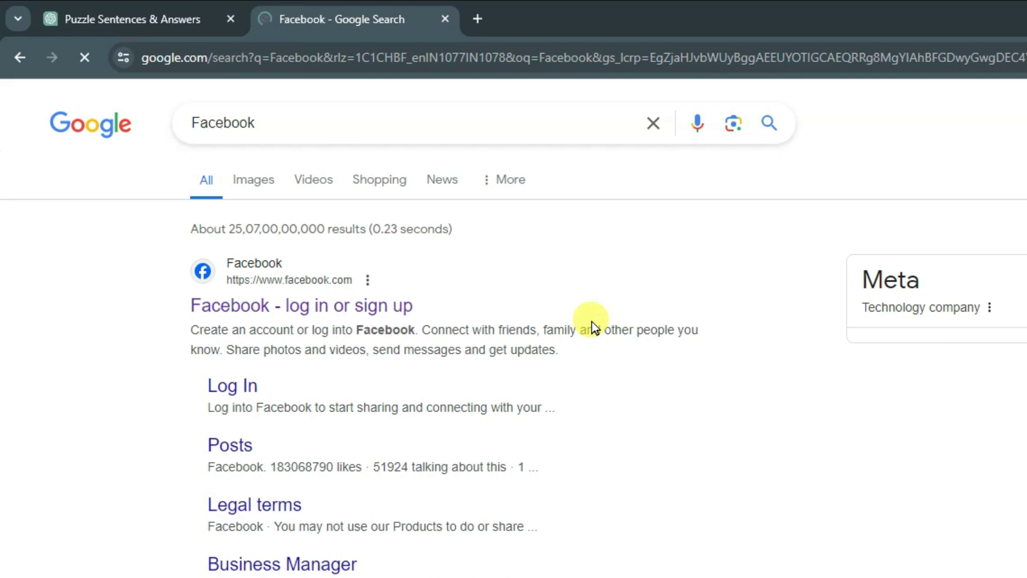
# Save the Facebook logo from Google Images to the computer
pyautogui.click(257, 179)
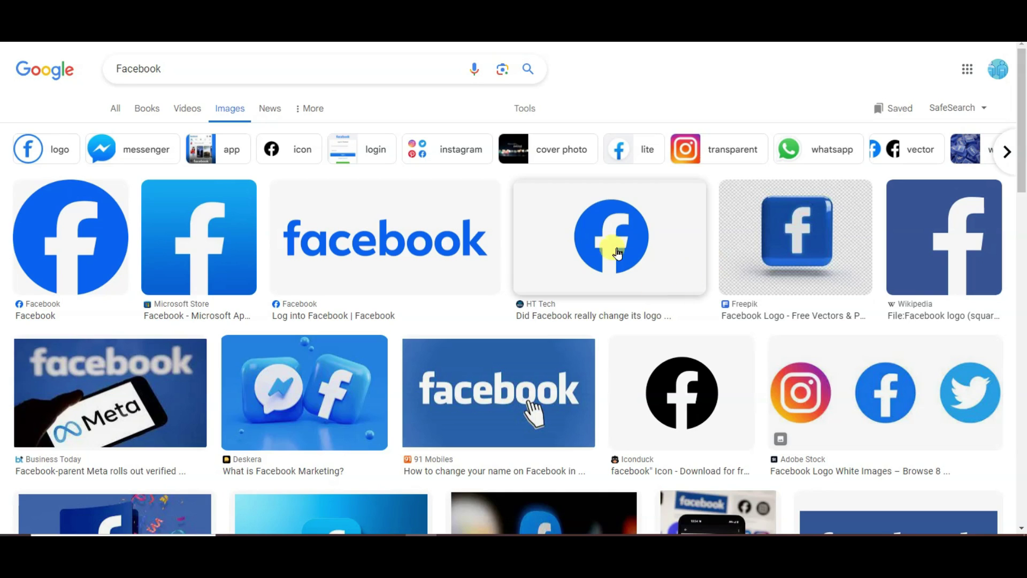
pyautogui.click(75, 242)
pyautogui.rightClick(767, 199)
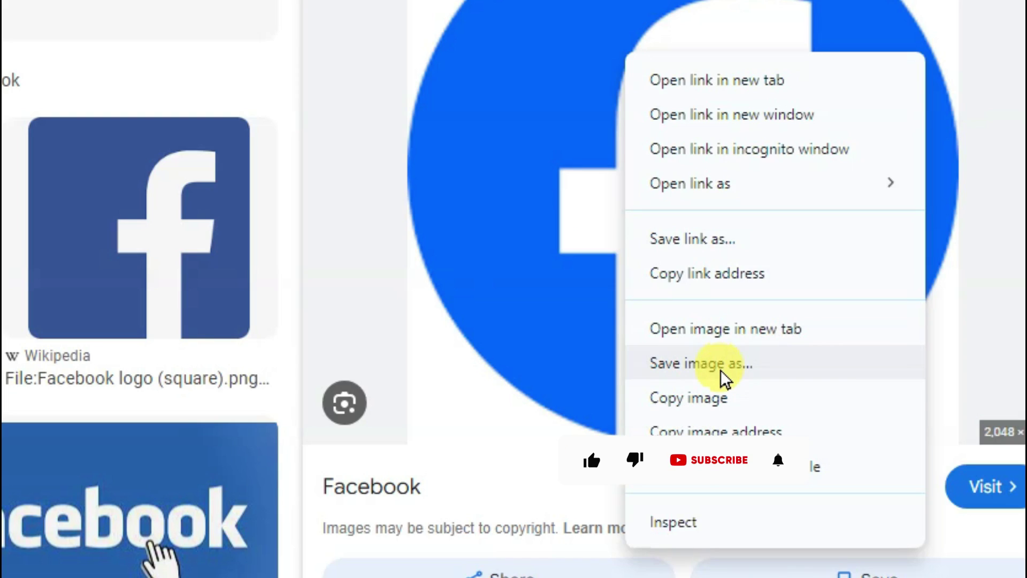
pyautogui.click(808, 359)
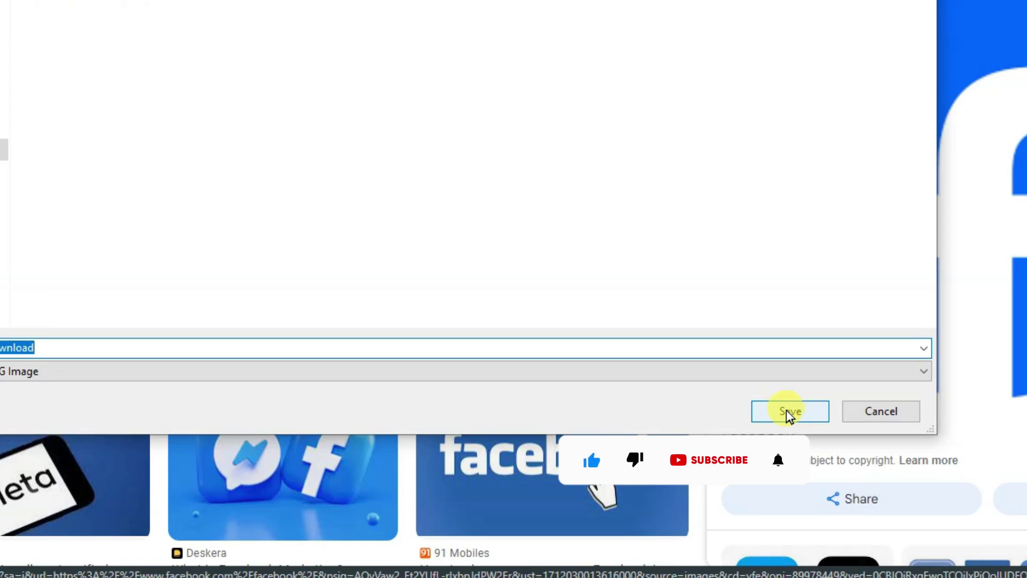
pyautogui.click(789, 412)
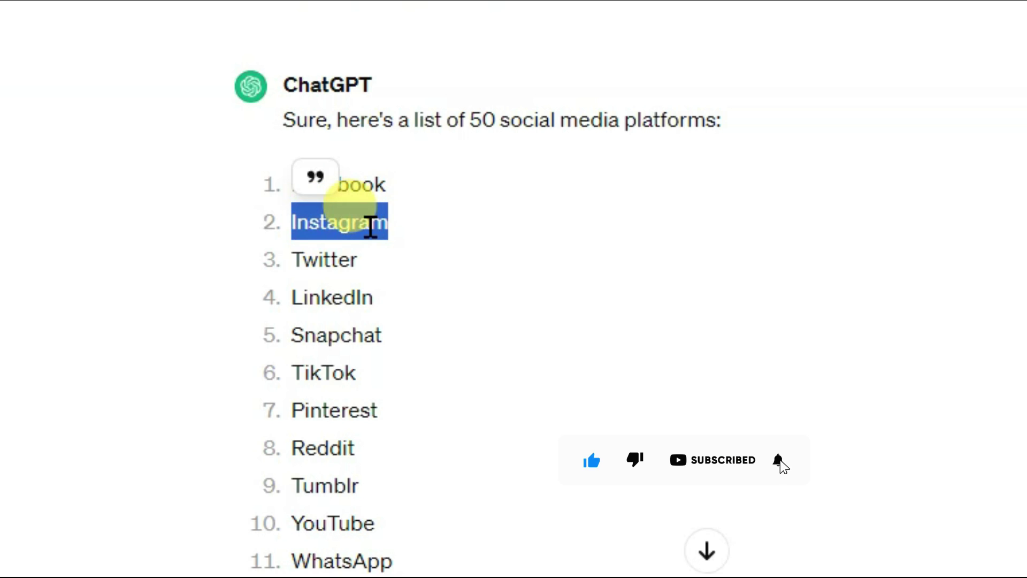
# Copy 'Instagram' from the list, search its images and save the Wikipedia Instagram logo
pyautogui.rightClick(371, 226)
pyautogui.click(422, 259)
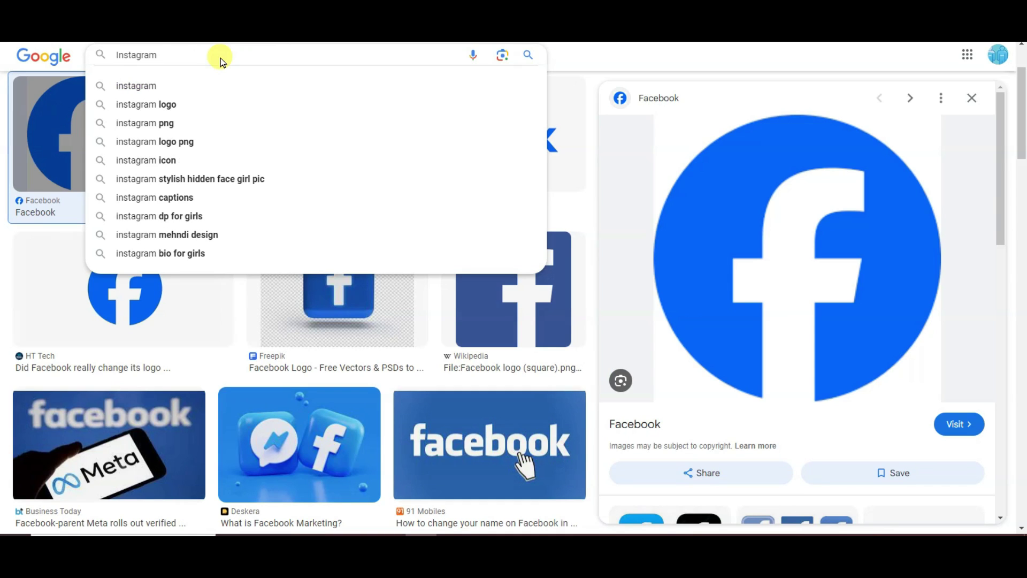
pyautogui.press('Return')
pyautogui.click(92, 246)
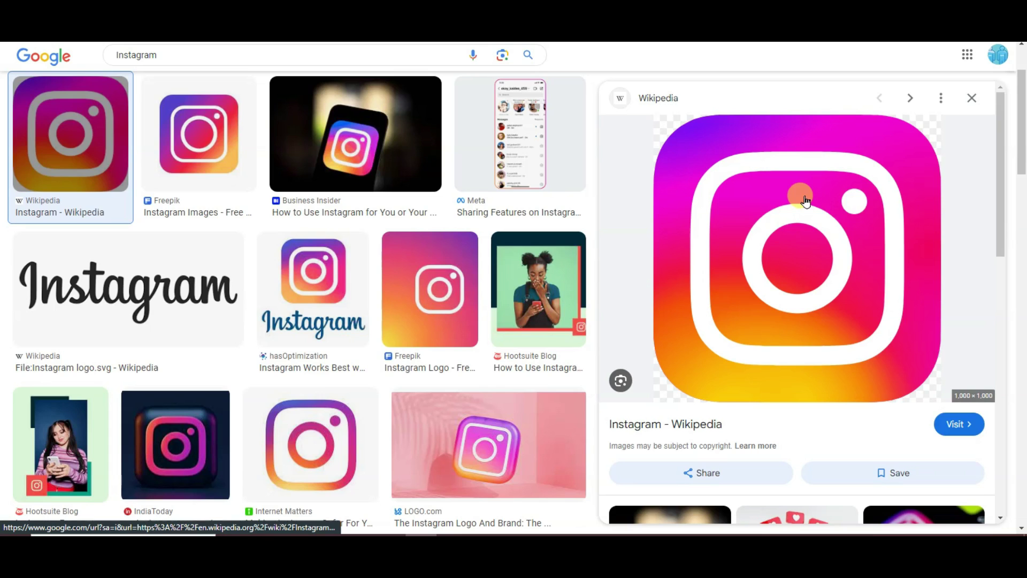
pyautogui.rightClick(805, 199)
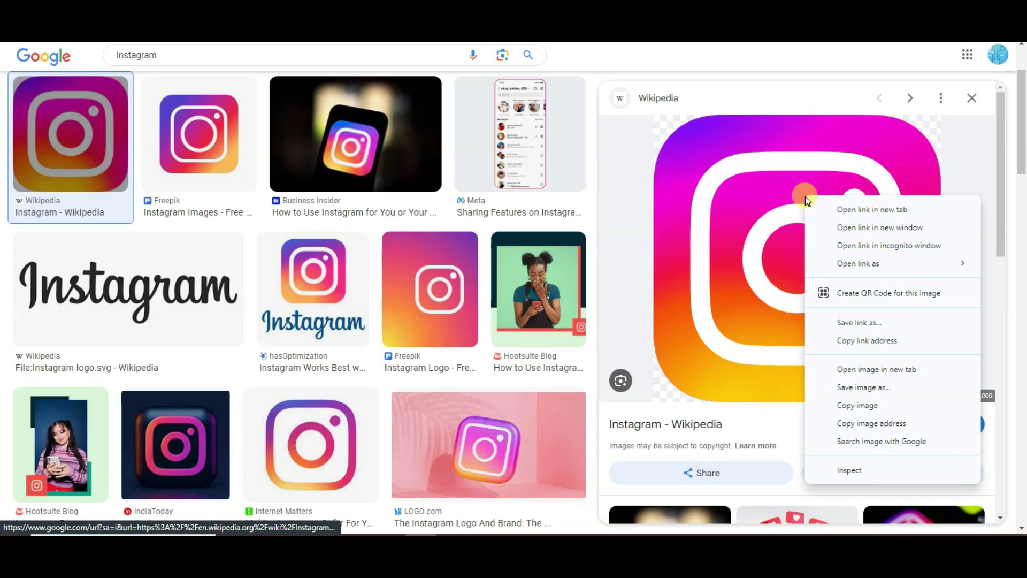
pyautogui.click(872, 389)
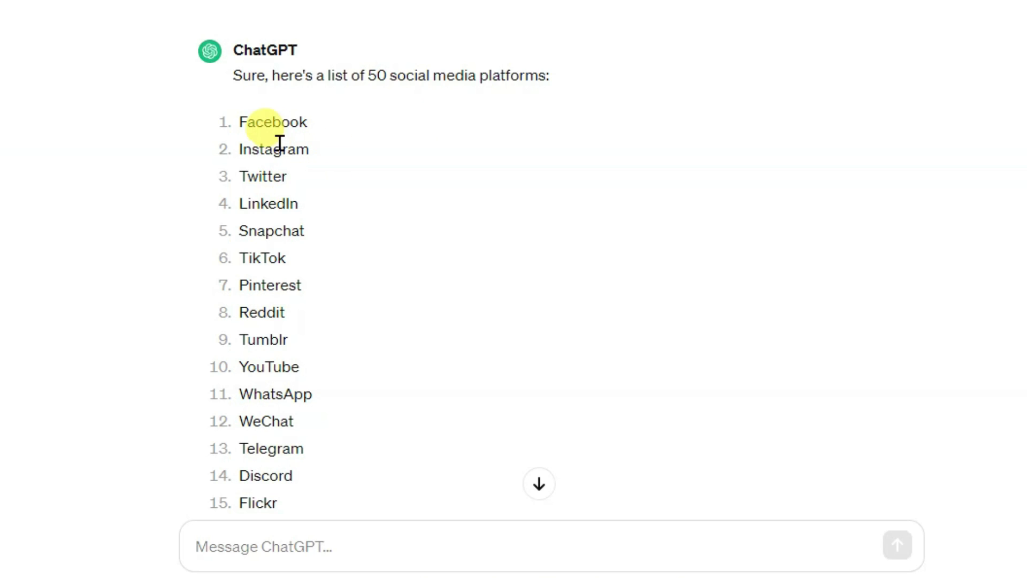
# Scroll down ChatGPT's list of 50 social media platforms
pyautogui.scroll(-10, 279, 143)
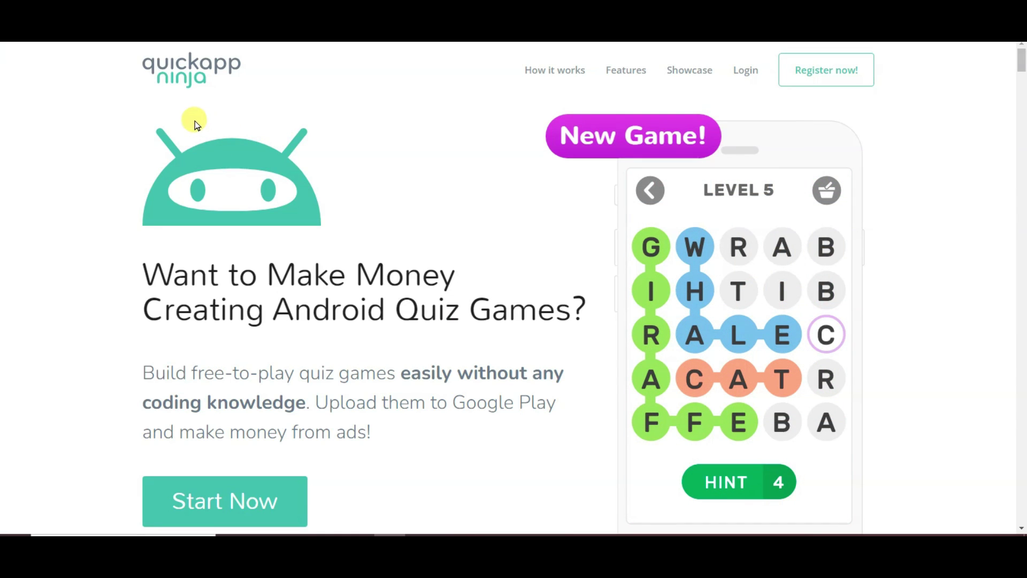
pyautogui.moveTo(152, 274); pyautogui.dragTo(578, 316)
pyautogui.click(449, 363)
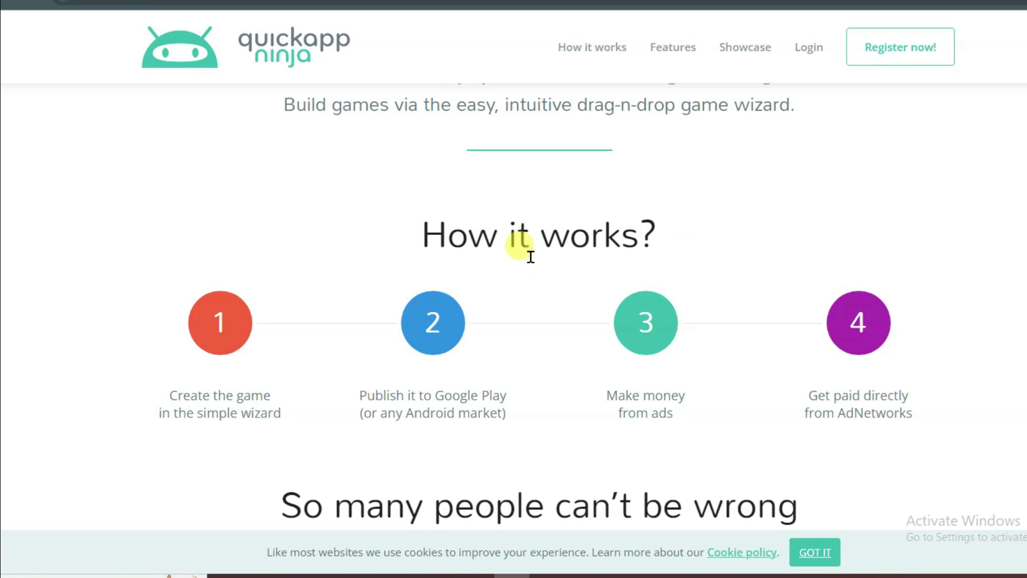
pyautogui.moveTo(422, 235); pyautogui.dragTo(631, 223)
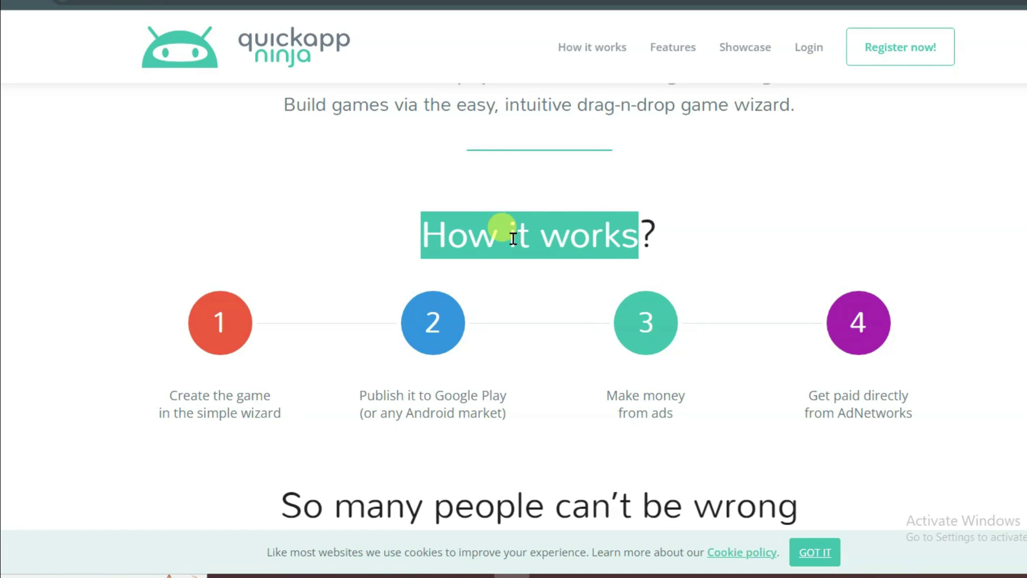
pyautogui.click(475, 246)
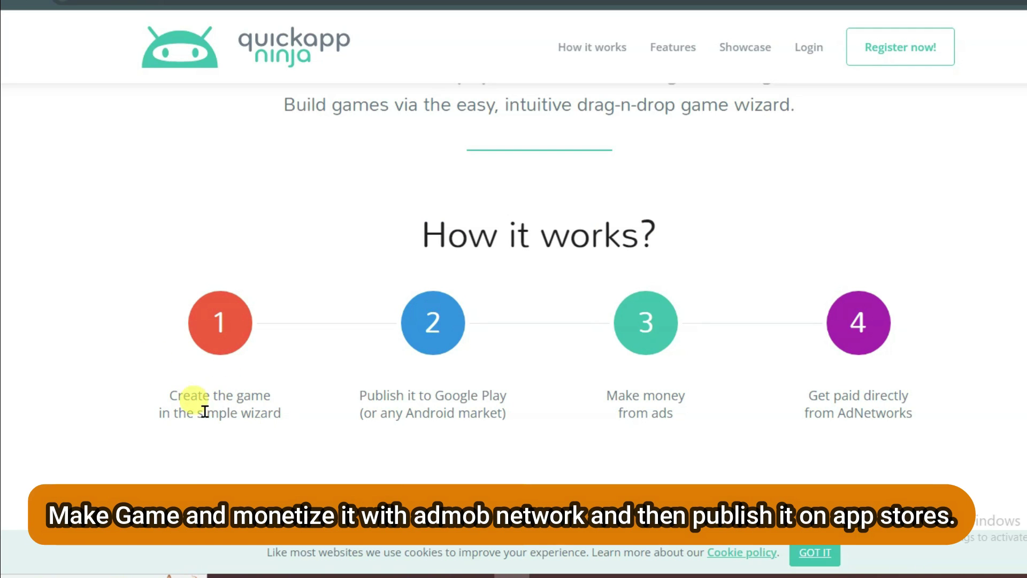
pyautogui.moveTo(366, 396); pyautogui.dragTo(474, 415)
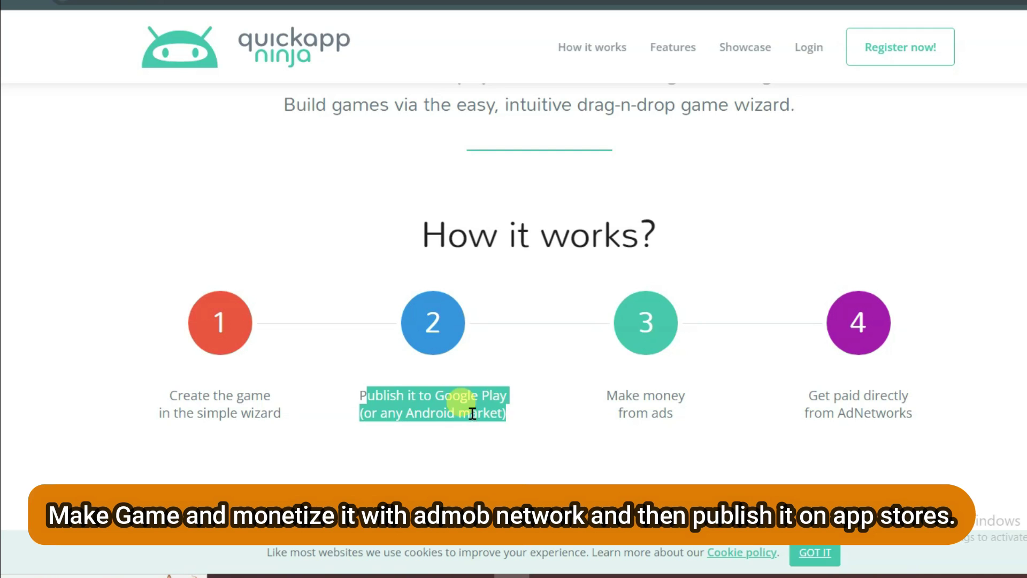
pyautogui.moveTo(607, 396); pyautogui.dragTo(680, 420)
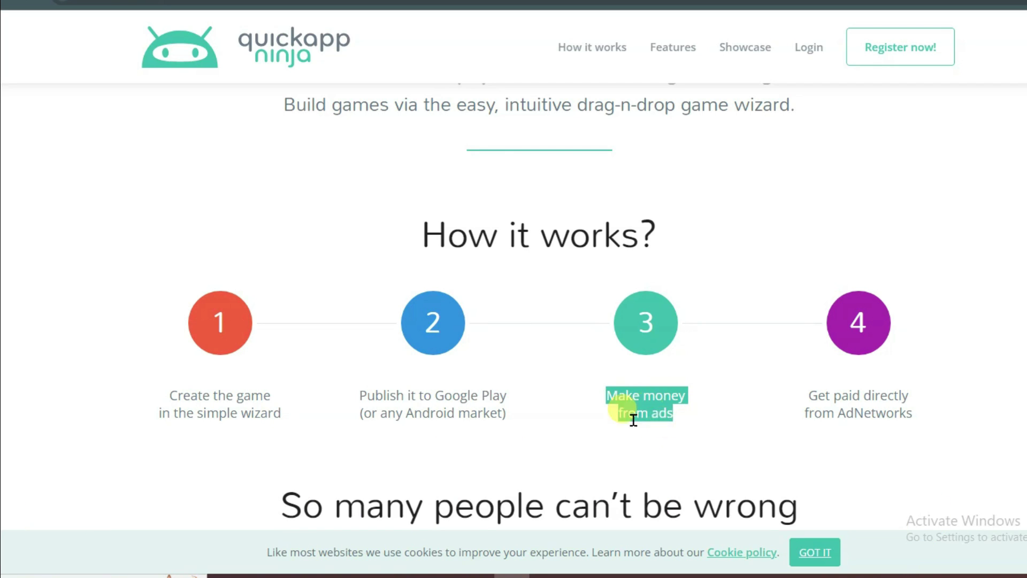
pyautogui.moveTo(805, 394); pyautogui.dragTo(954, 415)
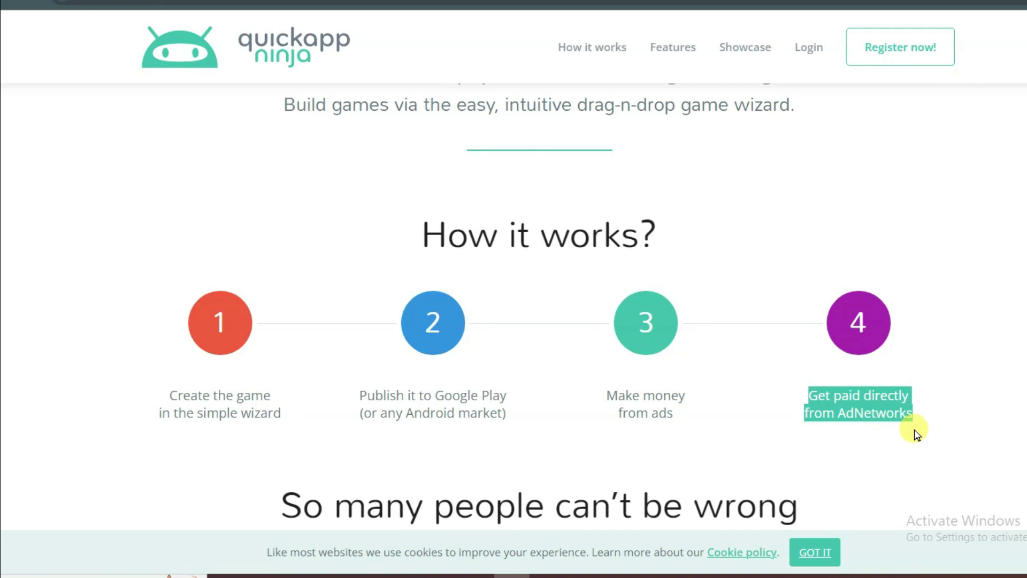
pyautogui.scroll(-7, 912, 433)
pyautogui.tripleClick(426, 187)
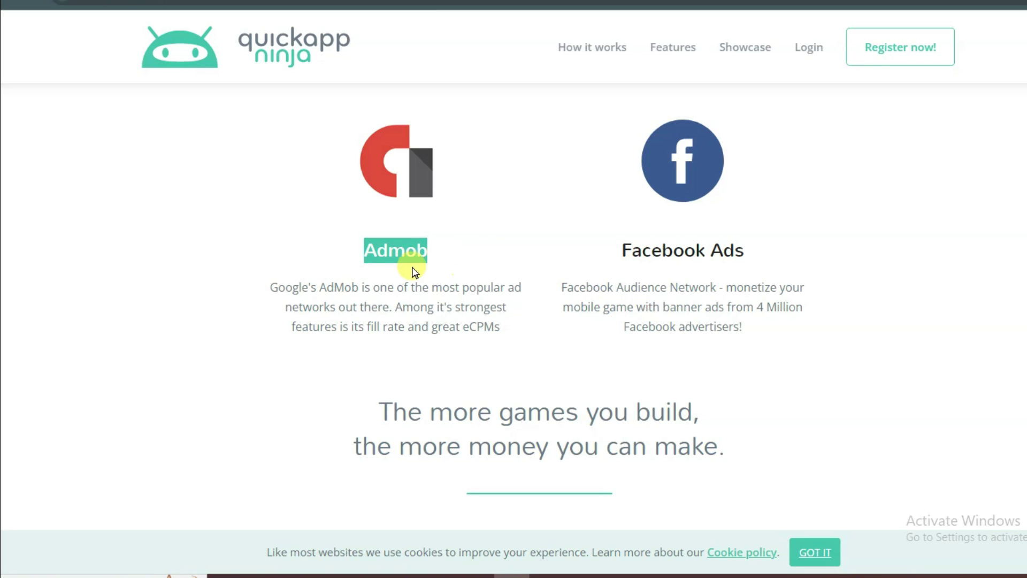
pyautogui.moveTo(614, 236); pyautogui.dragTo(763, 259)
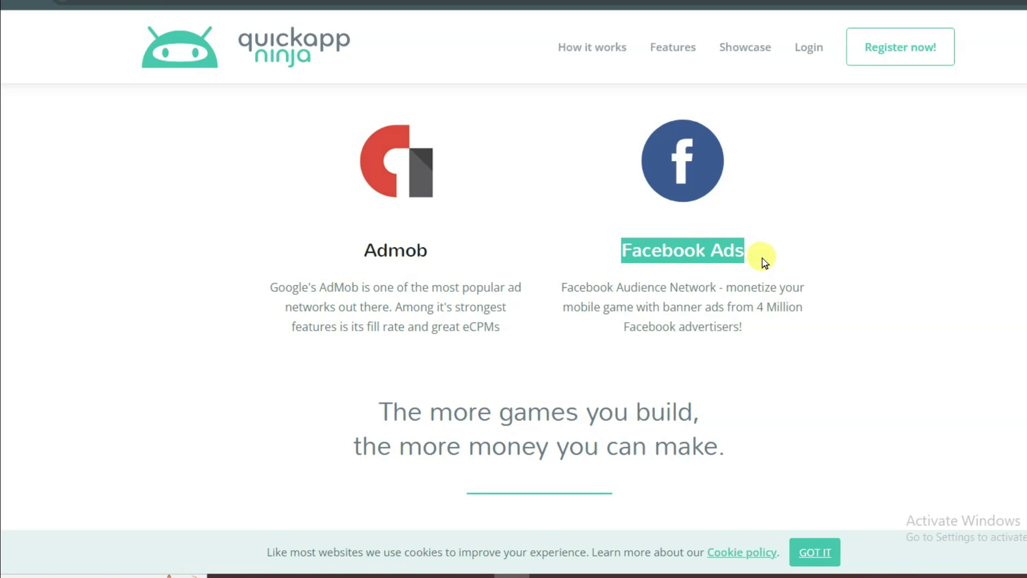
pyautogui.click(503, 309)
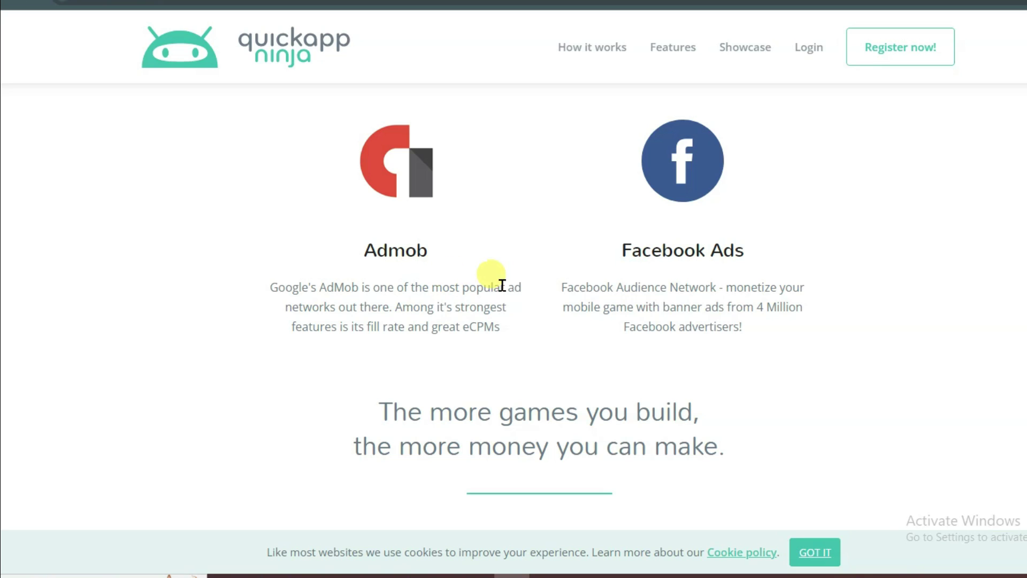
pyautogui.moveTo(620, 257); pyautogui.dragTo(727, 249)
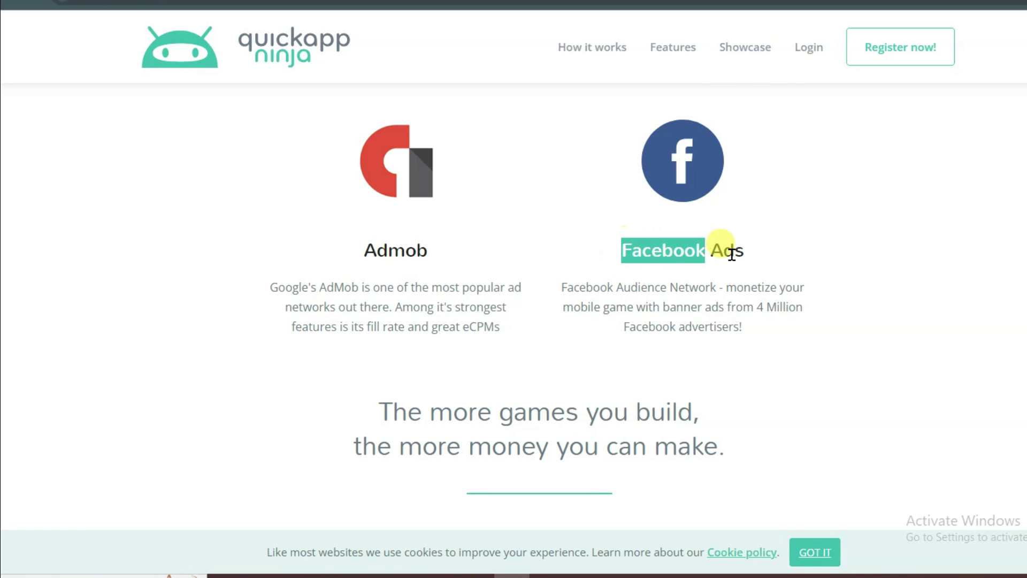
pyautogui.scroll(10, 981, 371)
pyautogui.scroll(10, 981, 371)
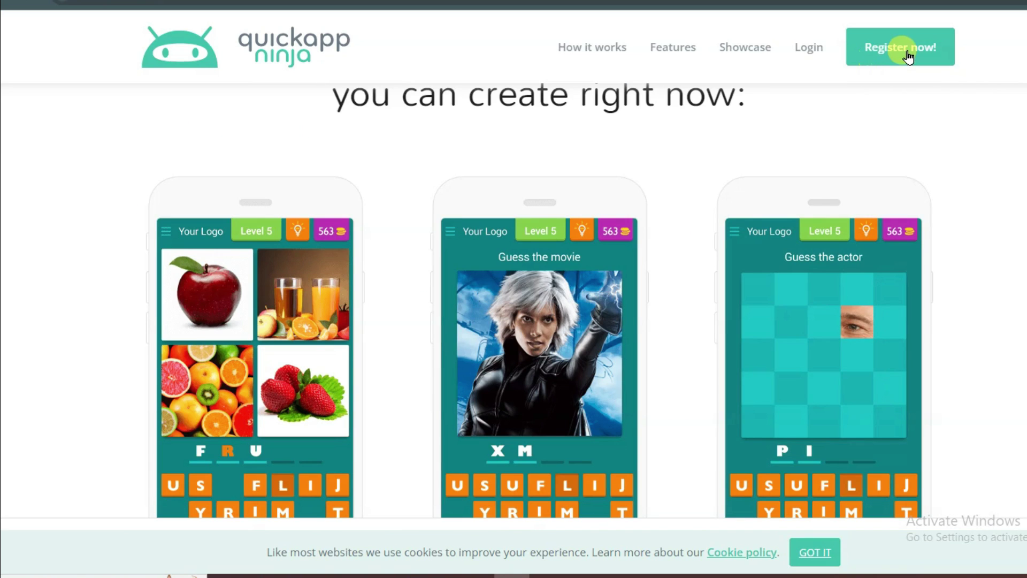
# Register on QuickApp Ninja and start a new game from the Guess the picture template
pyautogui.click(891, 56)
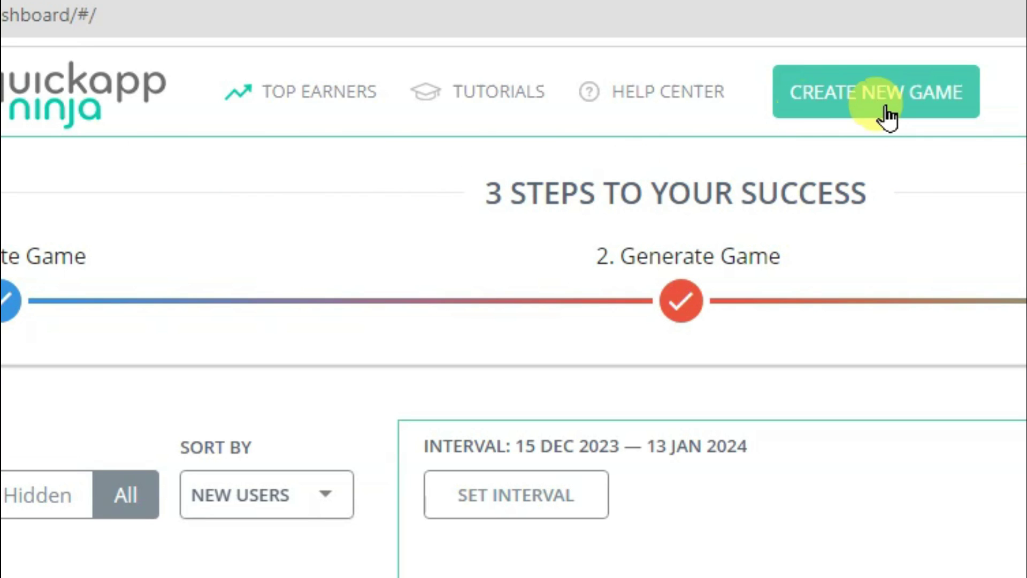
pyautogui.click(871, 92)
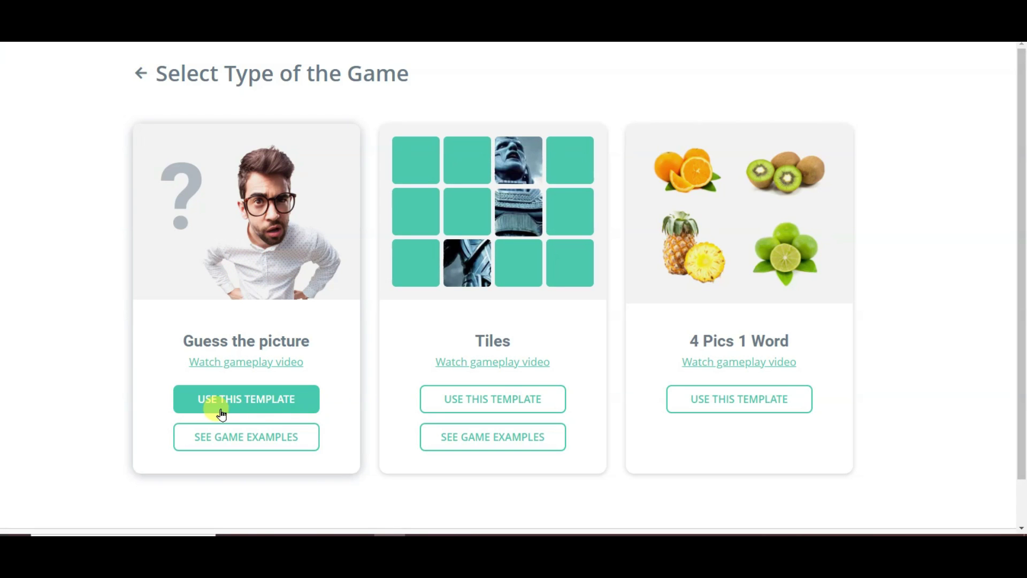
pyautogui.click(279, 407)
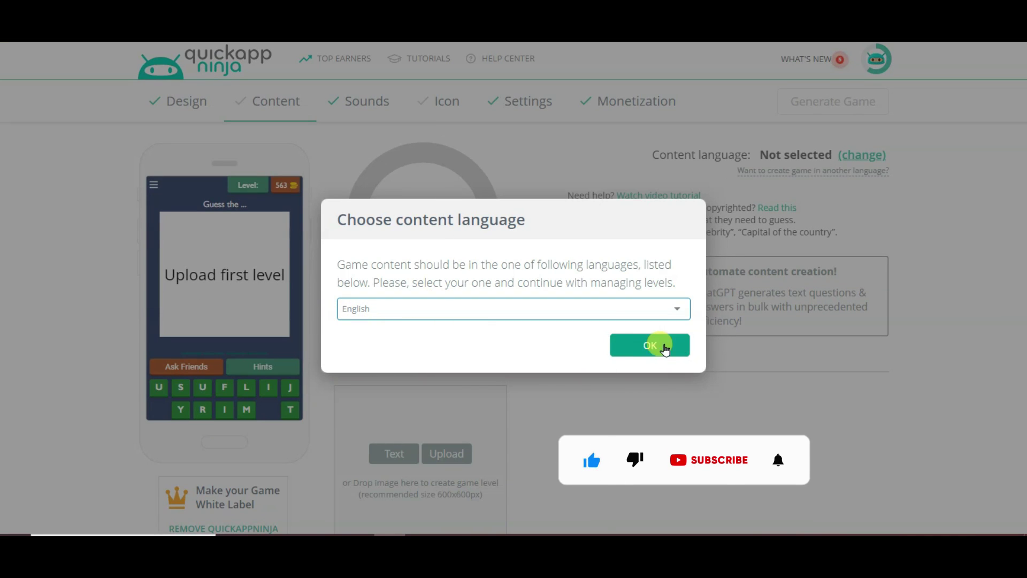
# Keep English content and make Level 1 the Facebook logo with answer FACEBOOK
pyautogui.click(642, 348)
pyautogui.scroll(-2, 573, 355)
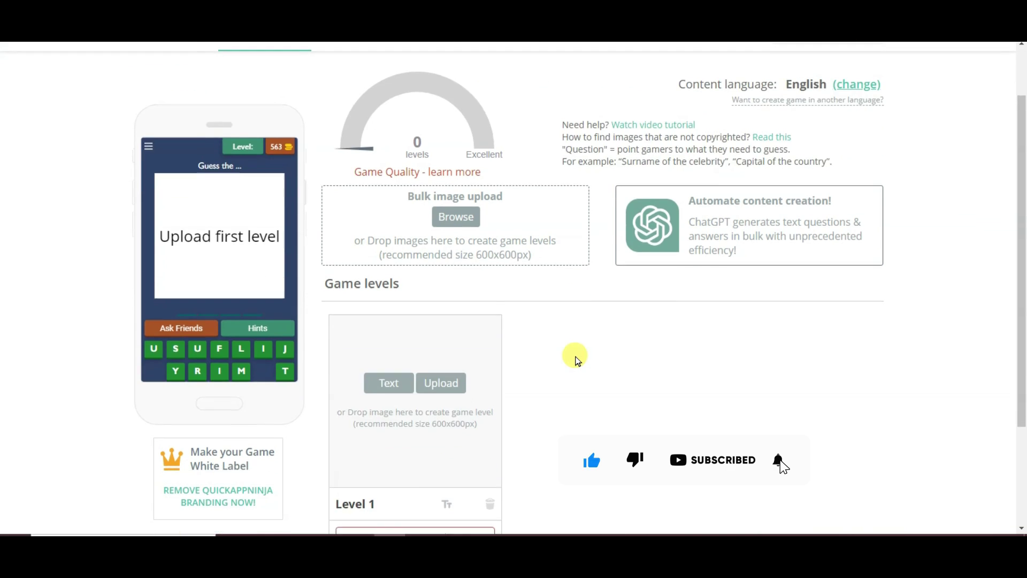
pyautogui.click(453, 328)
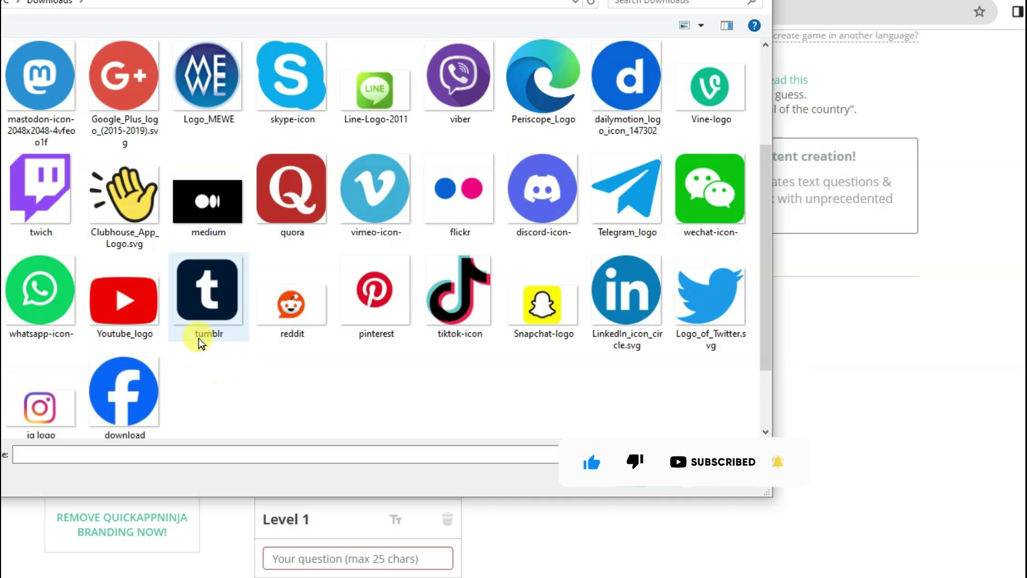
pyautogui.click(113, 393)
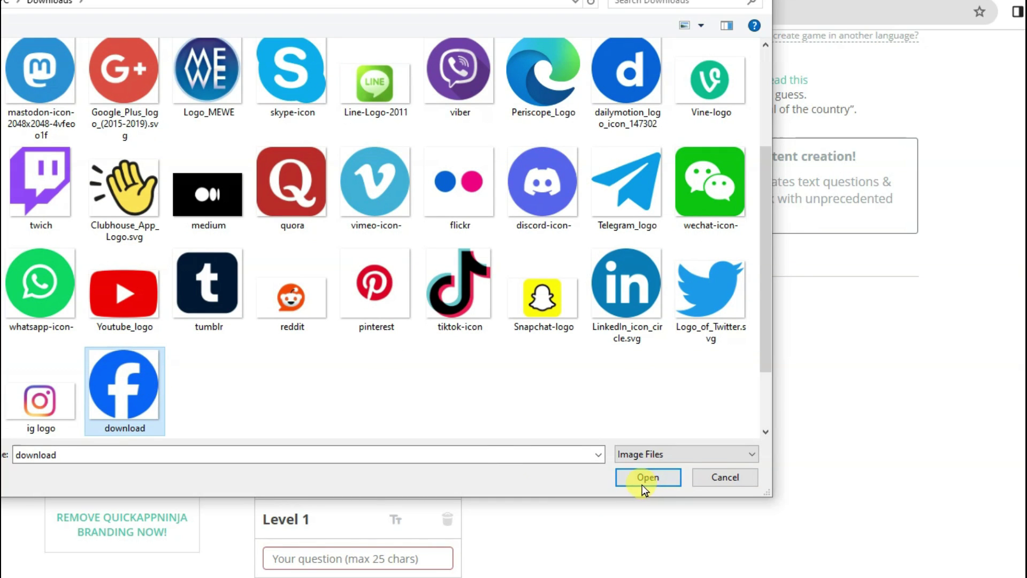
pyautogui.click(648, 478)
pyautogui.click(438, 395)
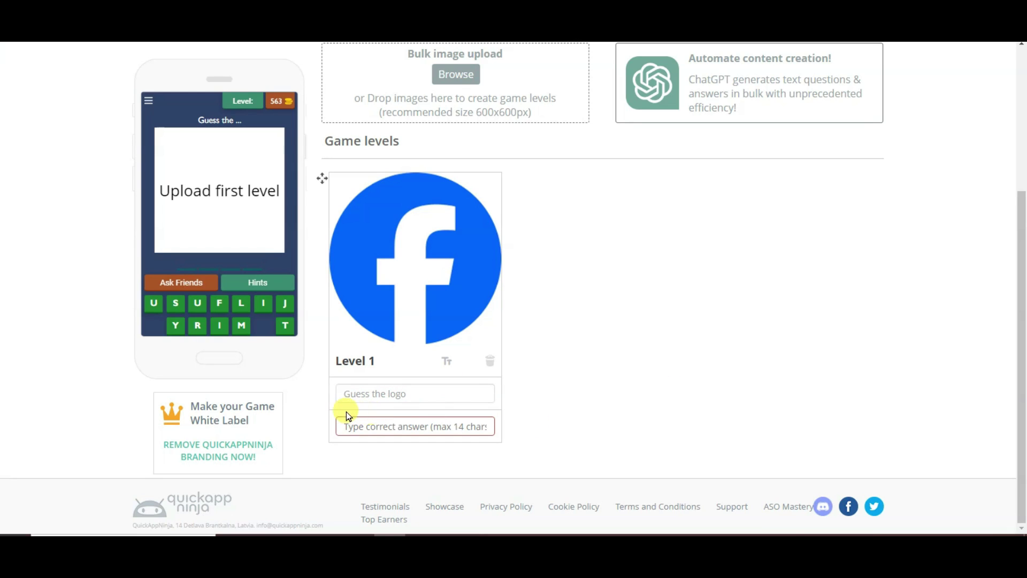
pyautogui.click(408, 433)
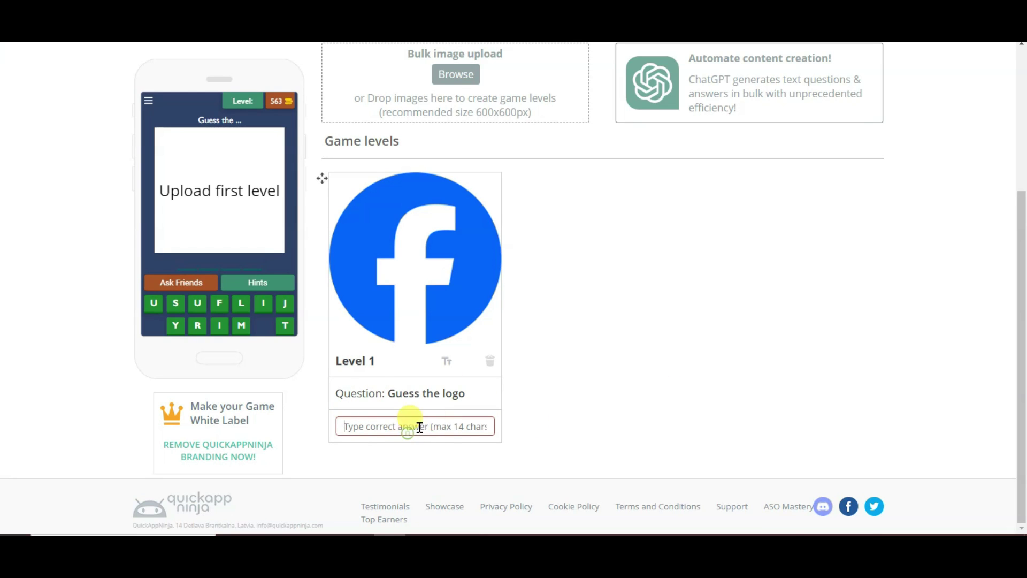
pyautogui.write('FACEBOOK')
pyautogui.press('Return')
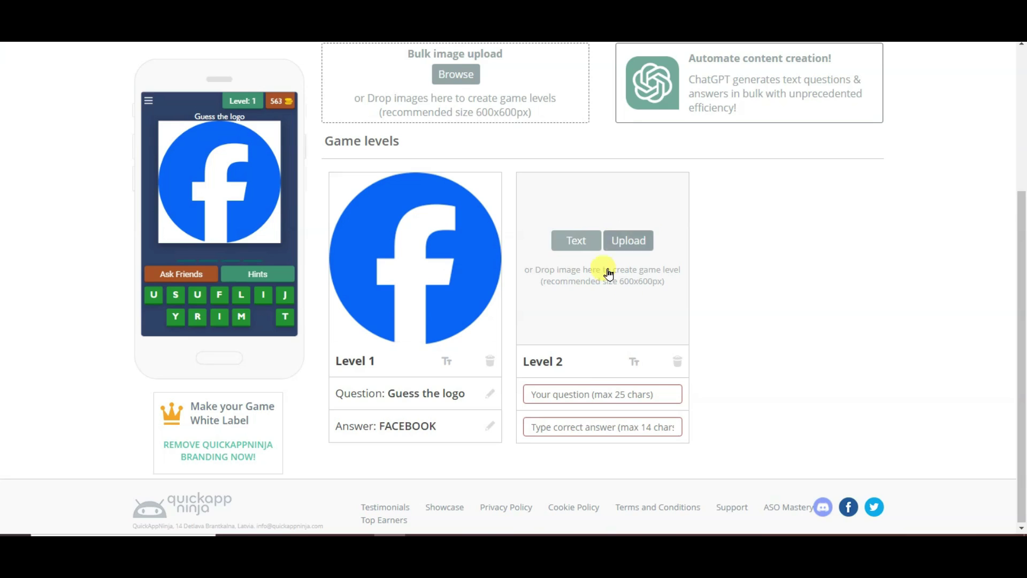
# Make Level 2 the gab logo, asking 'Guess the logo' with answer GAB
pyautogui.click(637, 242)
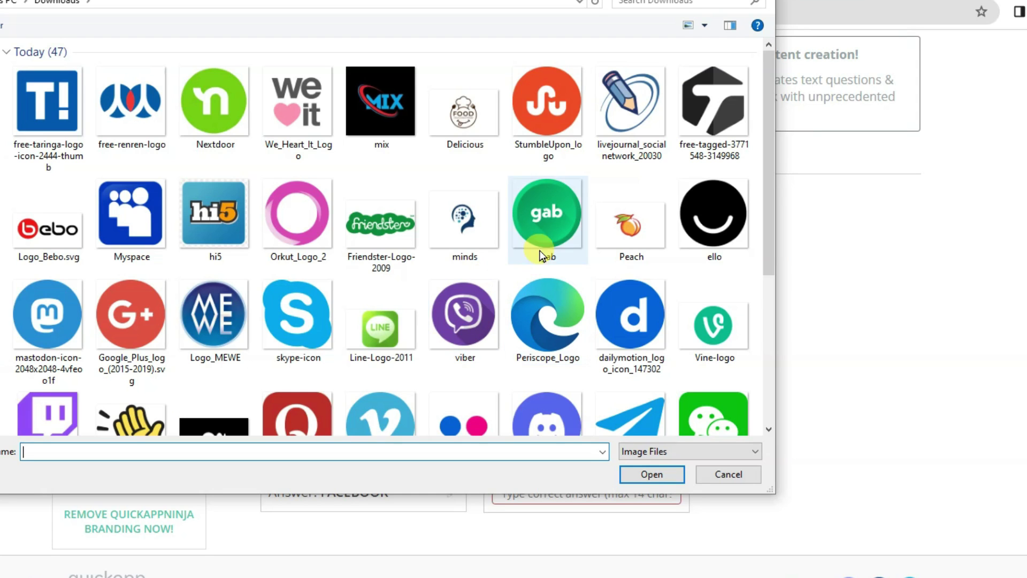
pyautogui.click(563, 197)
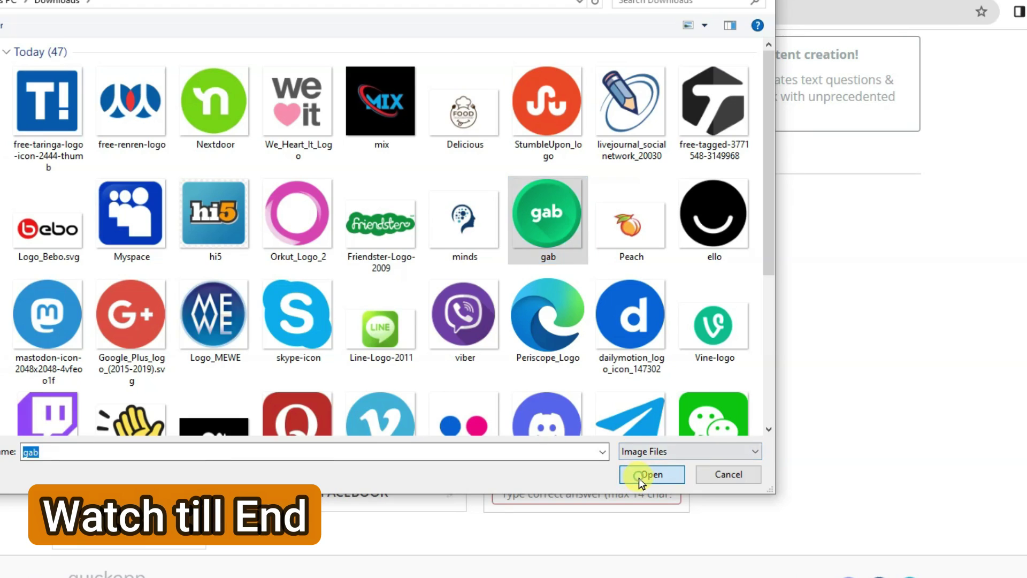
pyautogui.click(639, 476)
pyautogui.click(644, 520)
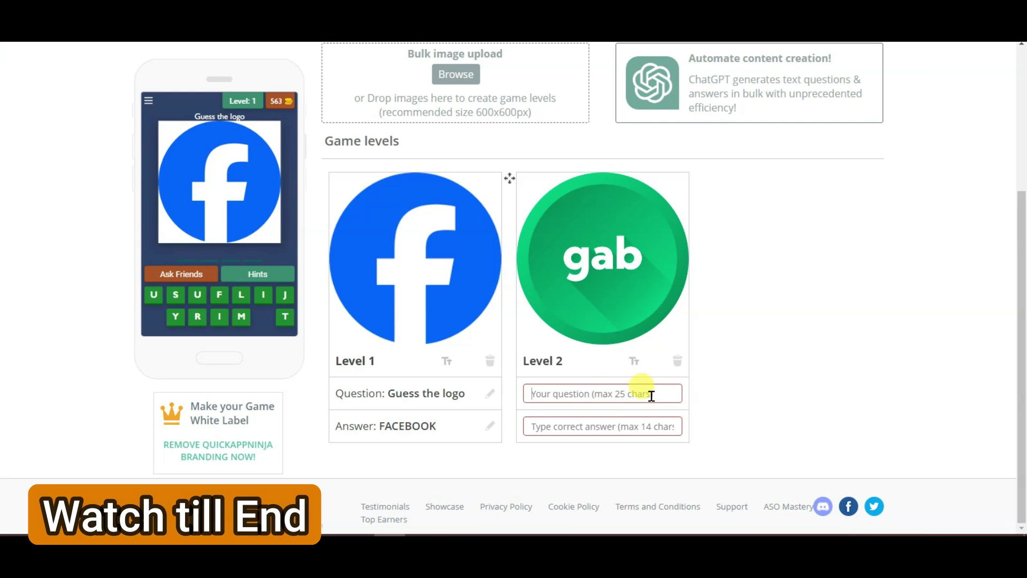
pyautogui.click(788, 367)
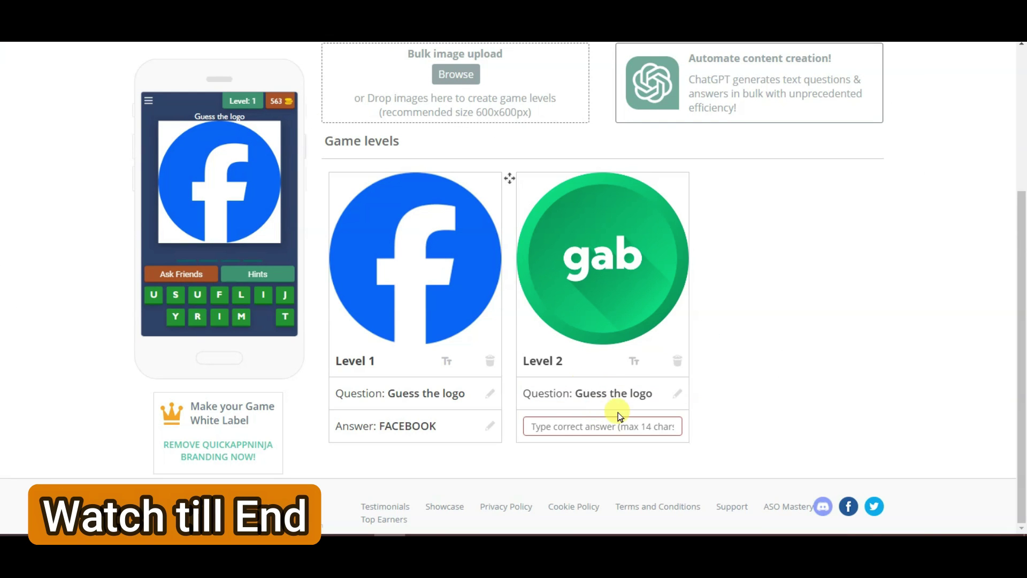
pyautogui.click(584, 427)
pyautogui.write('GAB')
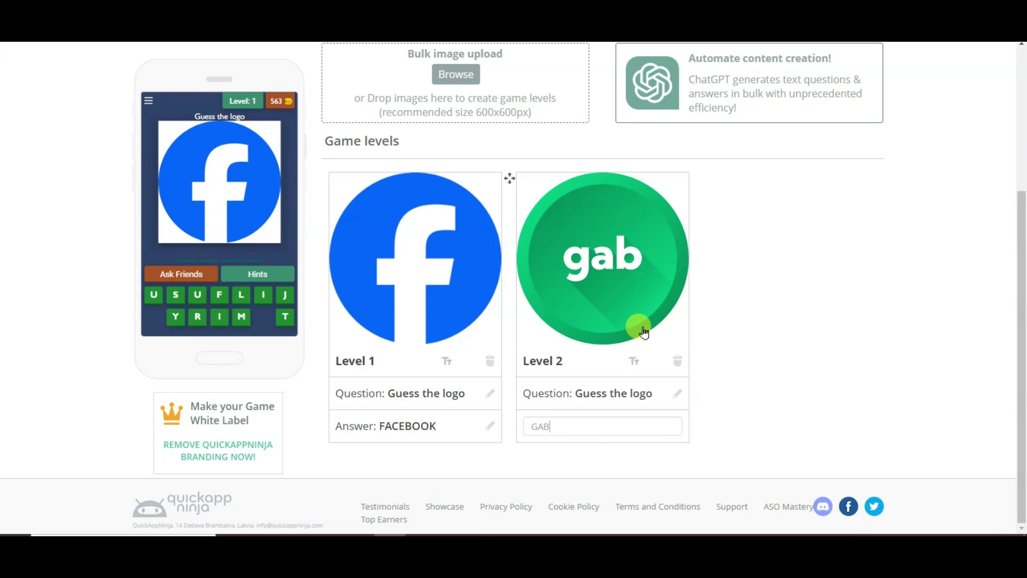
pyautogui.click(786, 355)
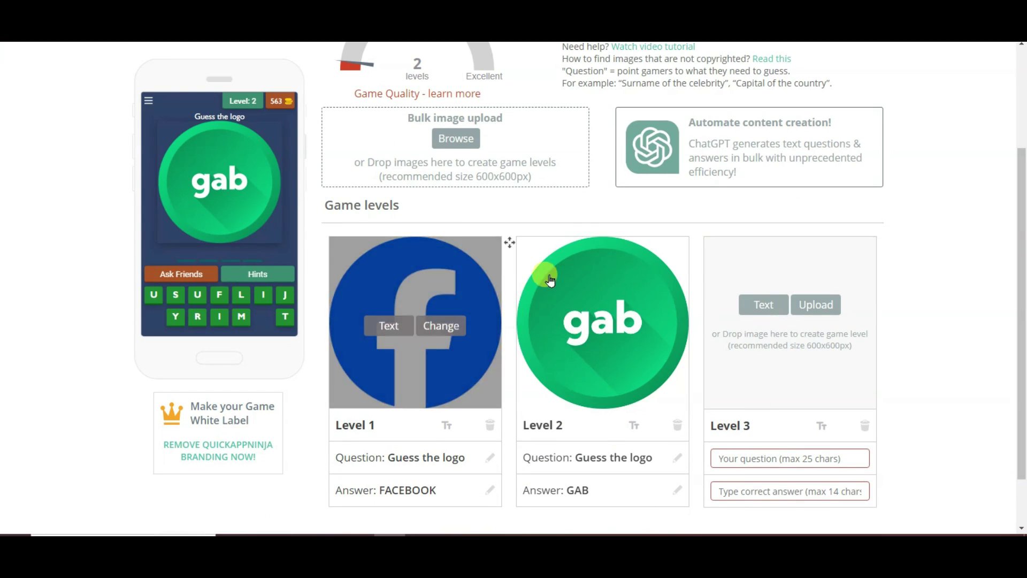
pyautogui.scroll(3, 463, 213)
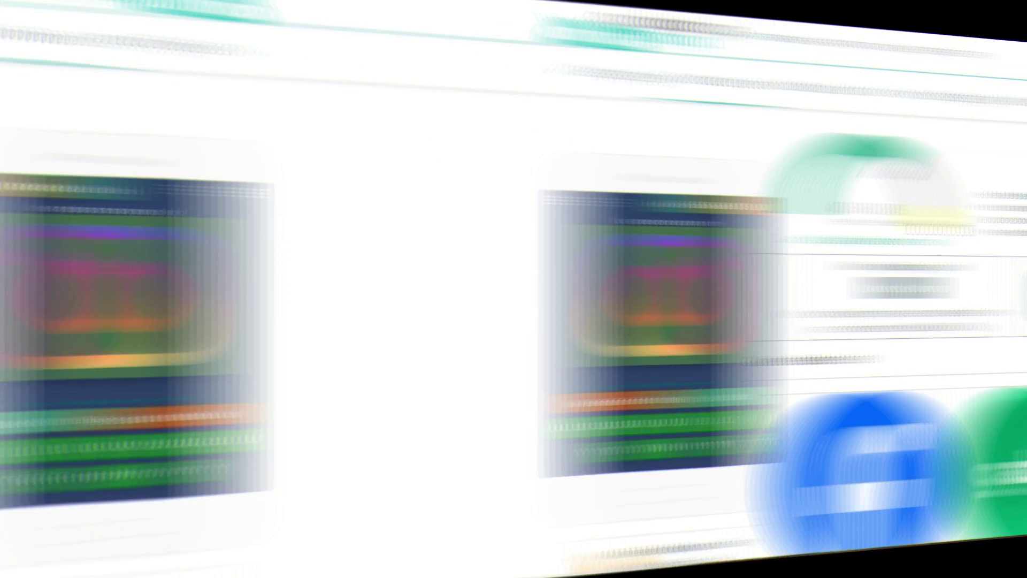
pyautogui.scroll(-1, 474, 272)
pyautogui.scroll(-20, 522, 285)
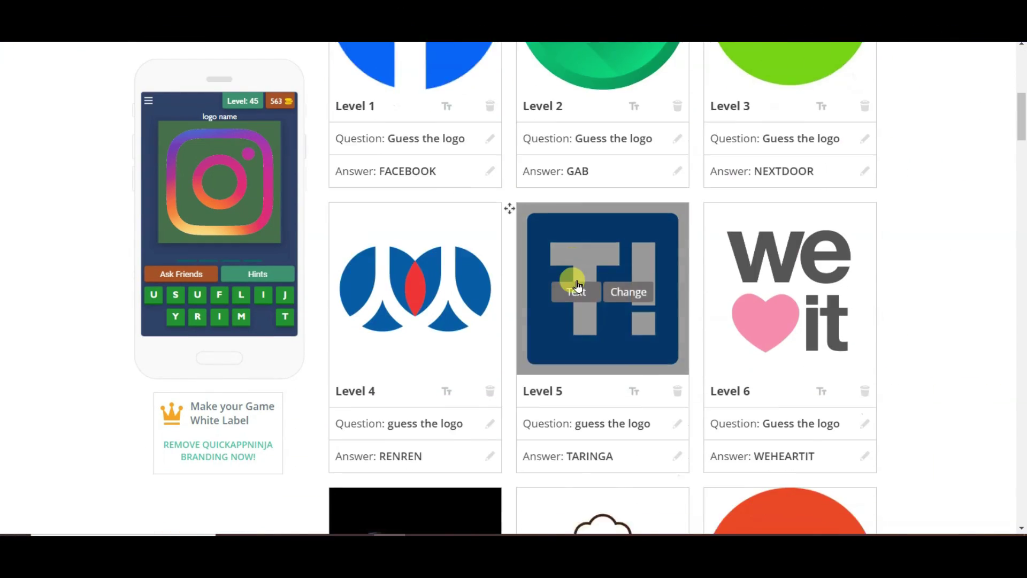
pyautogui.scroll(20, 647, 274)
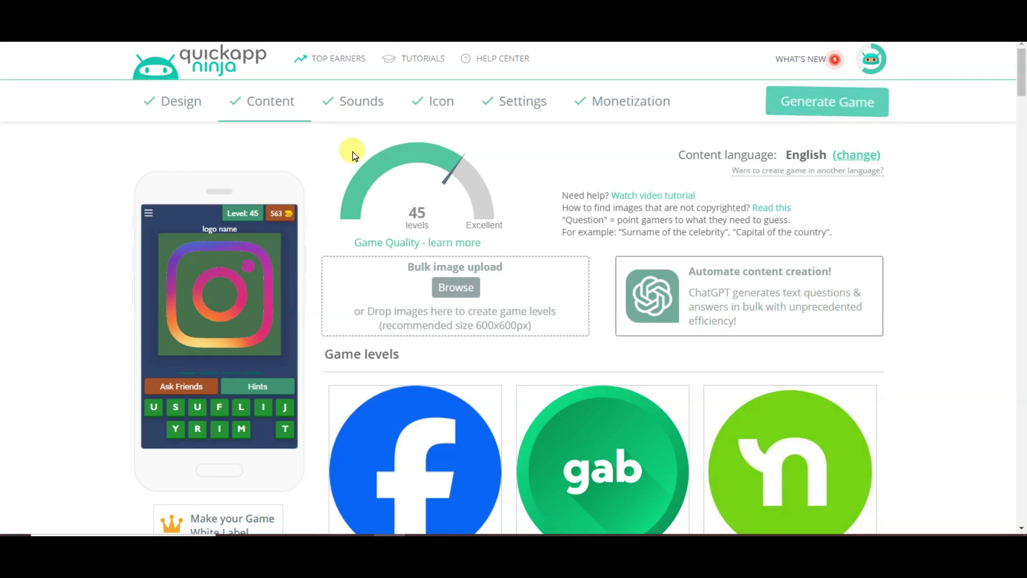
# Keep the default sounds and choose the question-mark-in-a-circle game icon template
pyautogui.click(349, 103)
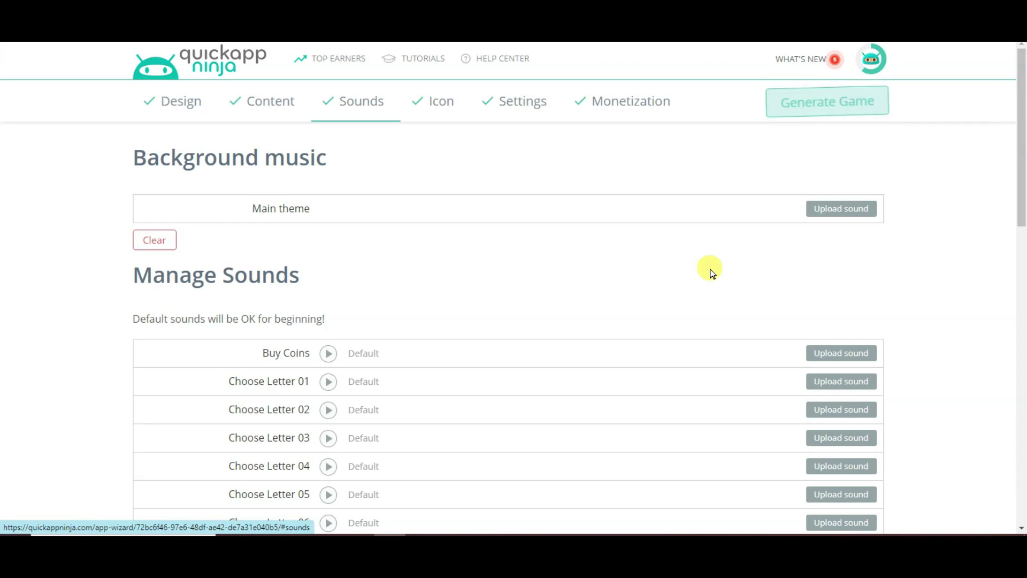
pyautogui.scroll(-1, 712, 272)
pyautogui.scroll(1, 947, 319)
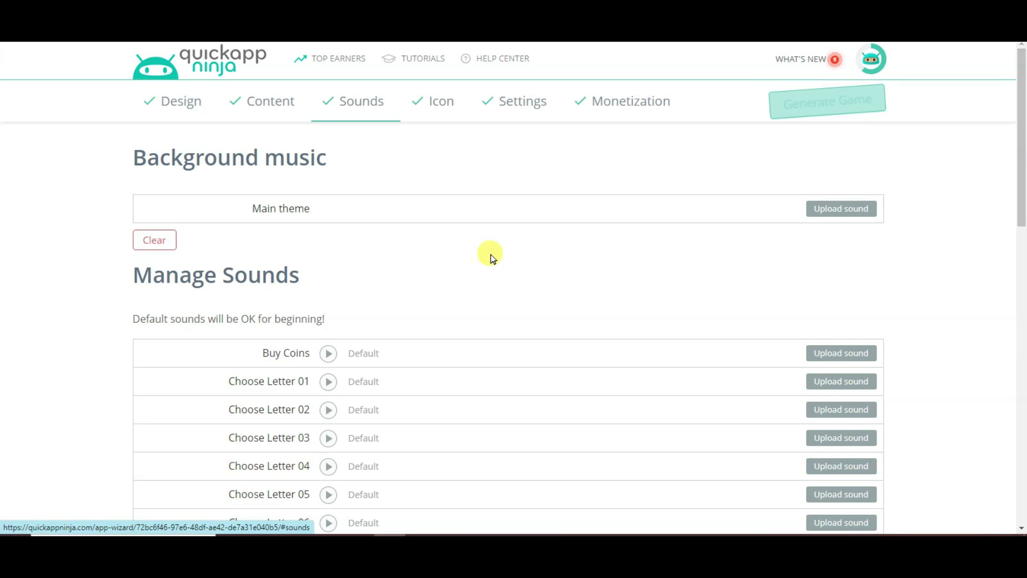
pyautogui.click(434, 107)
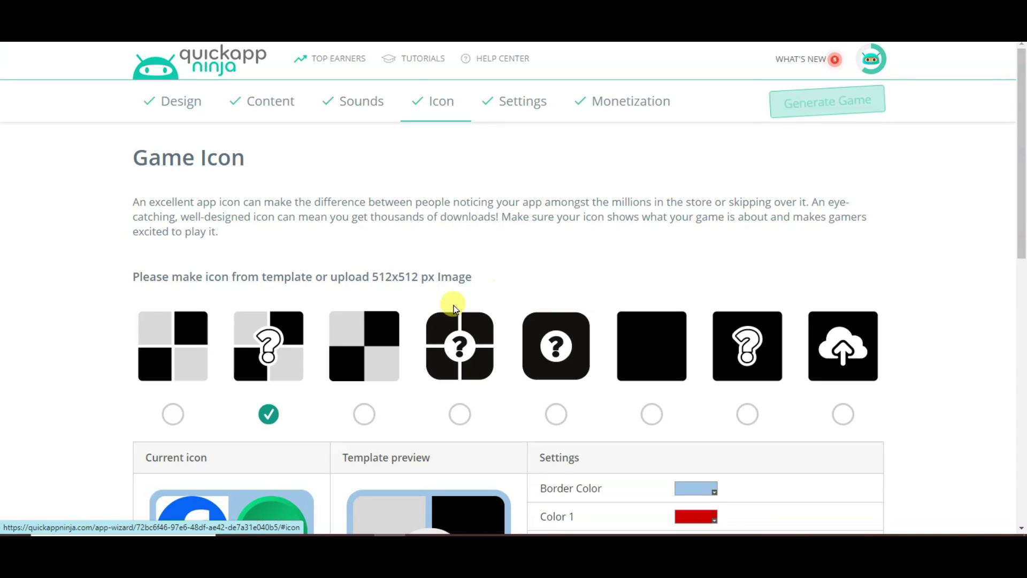
pyautogui.scroll(-3, 387, 300)
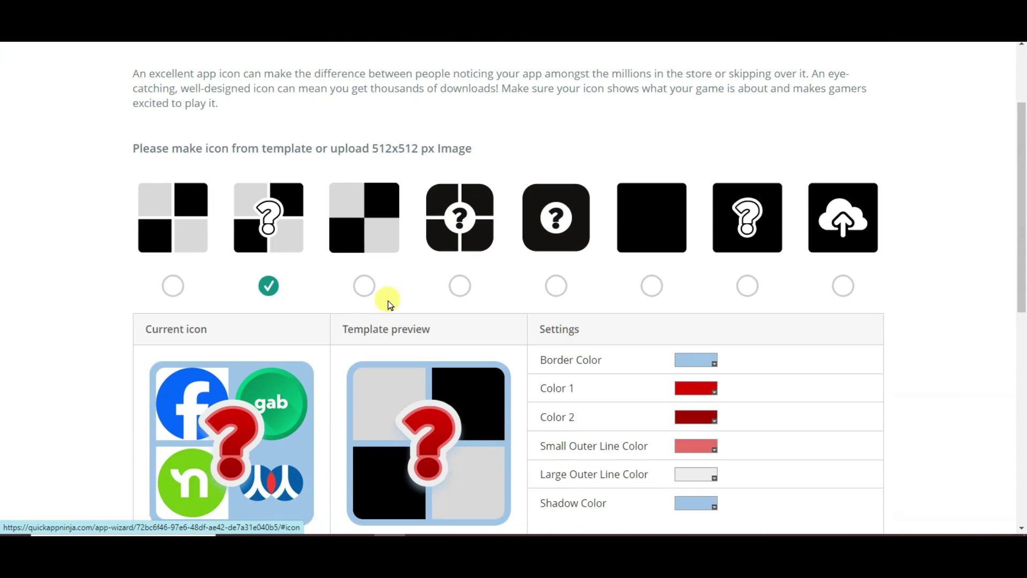
pyautogui.click(556, 289)
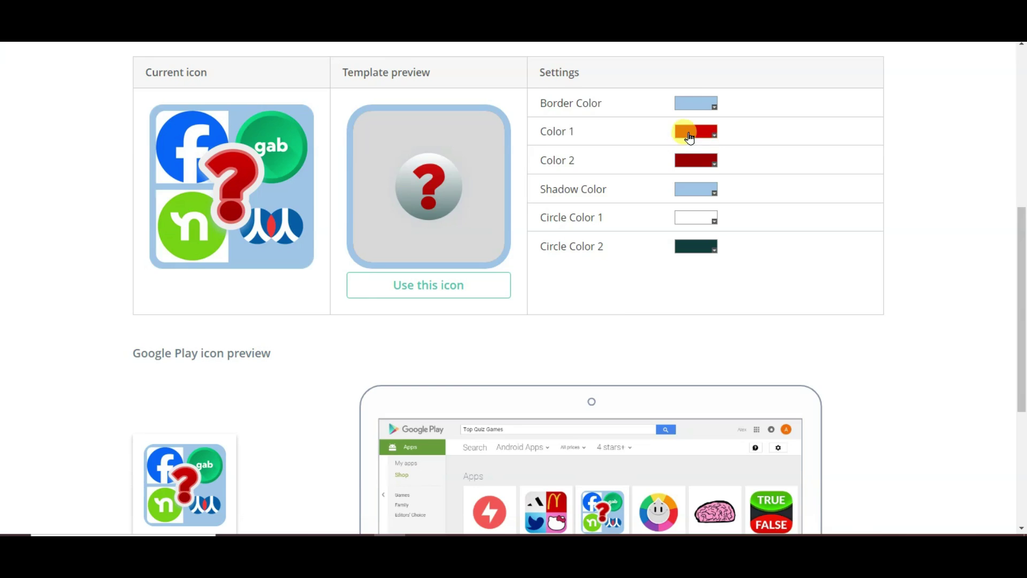
pyautogui.scroll(7, 690, 138)
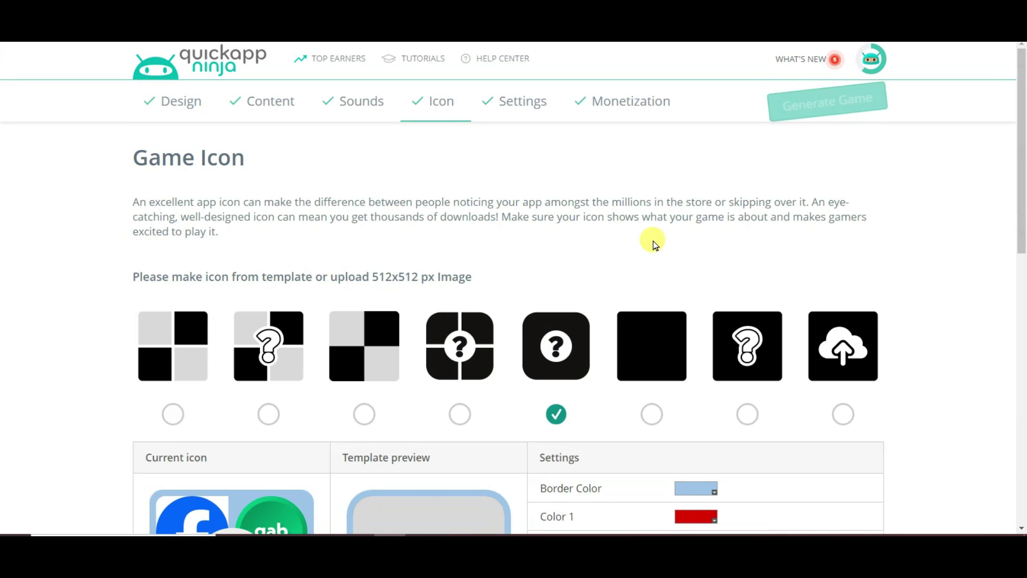
# Select AdMob by Google under Settings > Monetization and go to AdMob to get the IDs
pyautogui.click(502, 110)
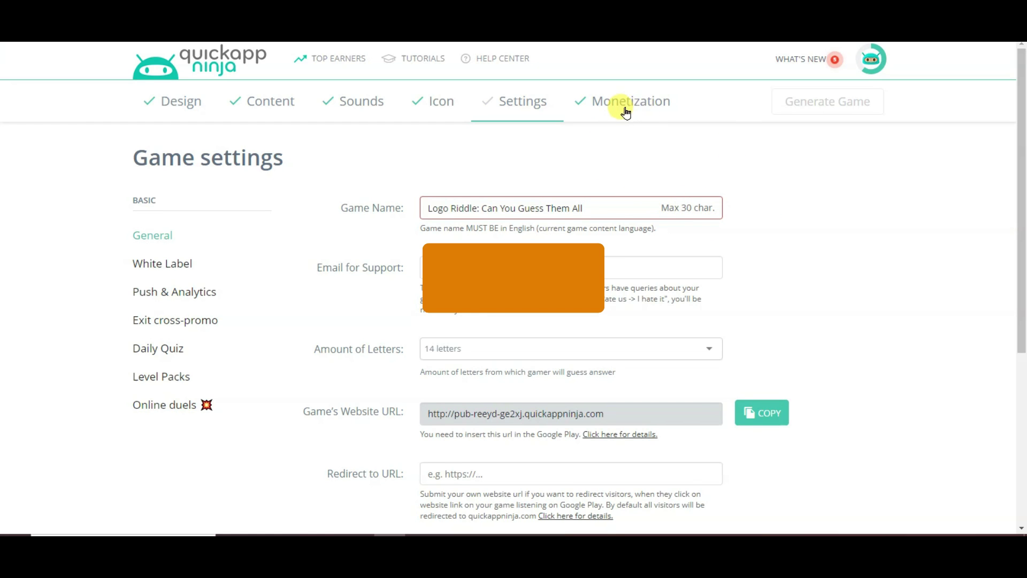
pyautogui.click(649, 112)
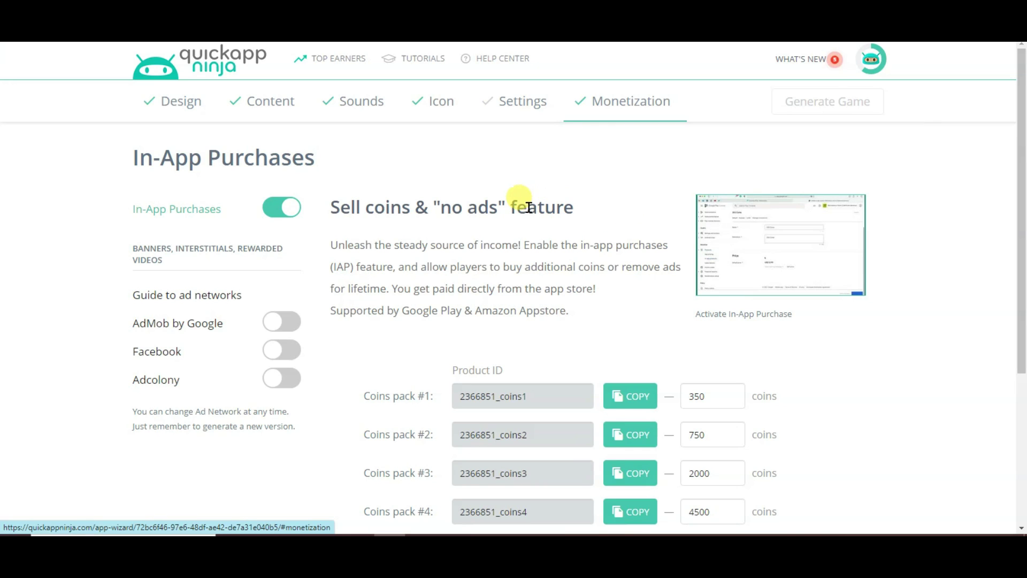
pyautogui.click(195, 328)
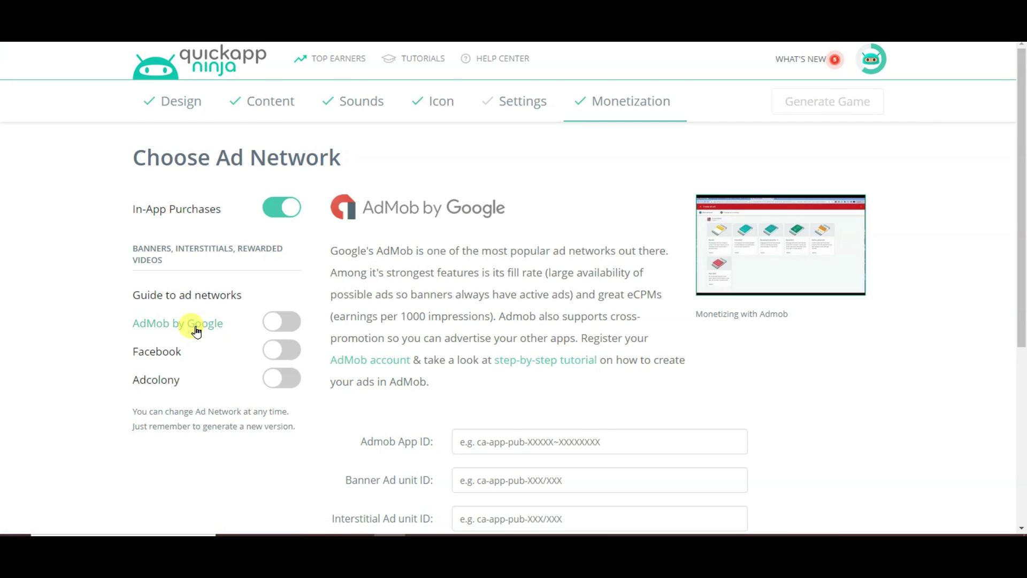
pyautogui.scroll(-5, 374, 241)
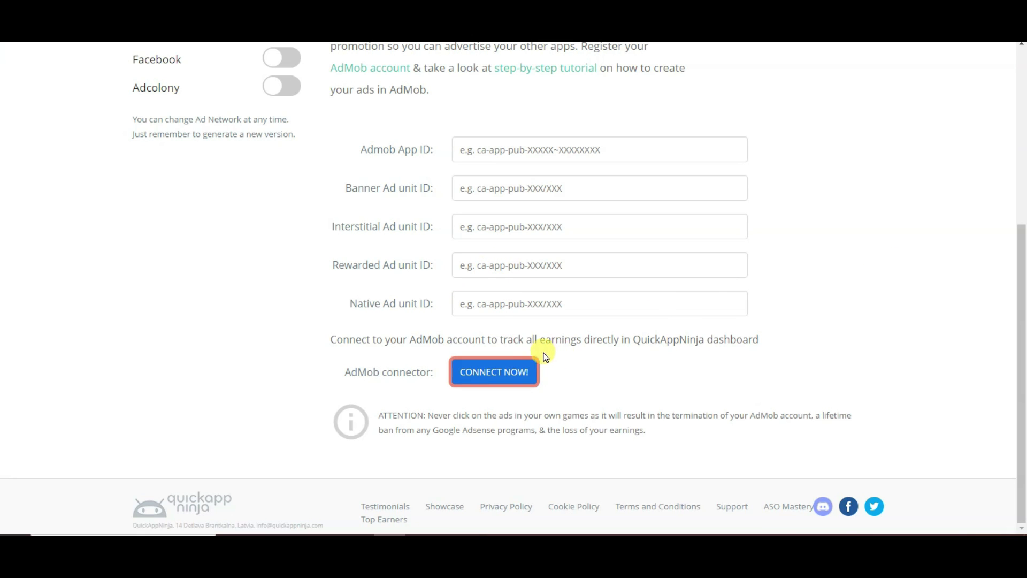
pyautogui.click(497, 375)
# Read AdMob's 'Earn more revenue with your apps.' intro and scroll down to the calculator
pyautogui.moveTo(170, 161); pyautogui.dragTo(465, 317)
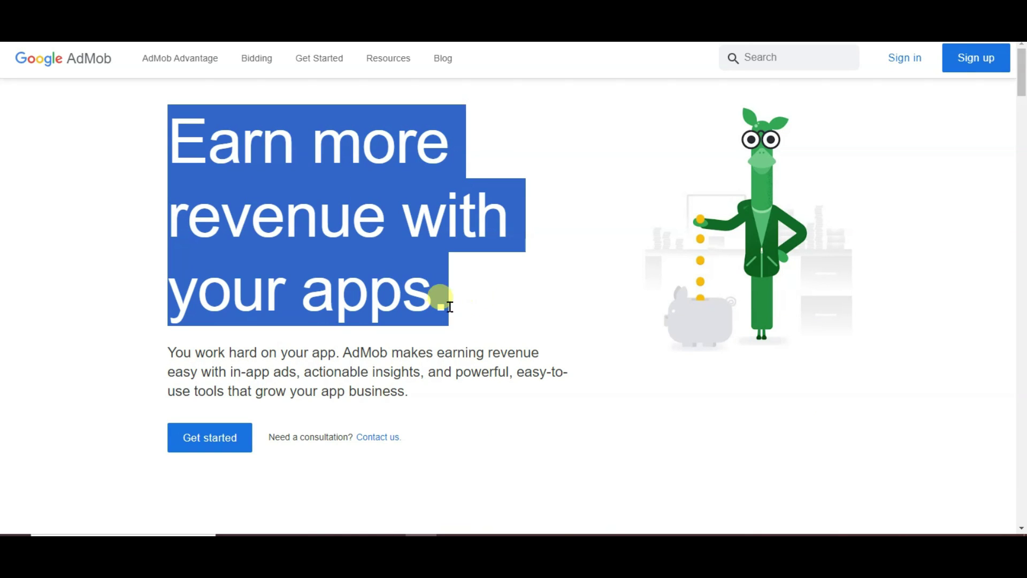
pyautogui.click(471, 299)
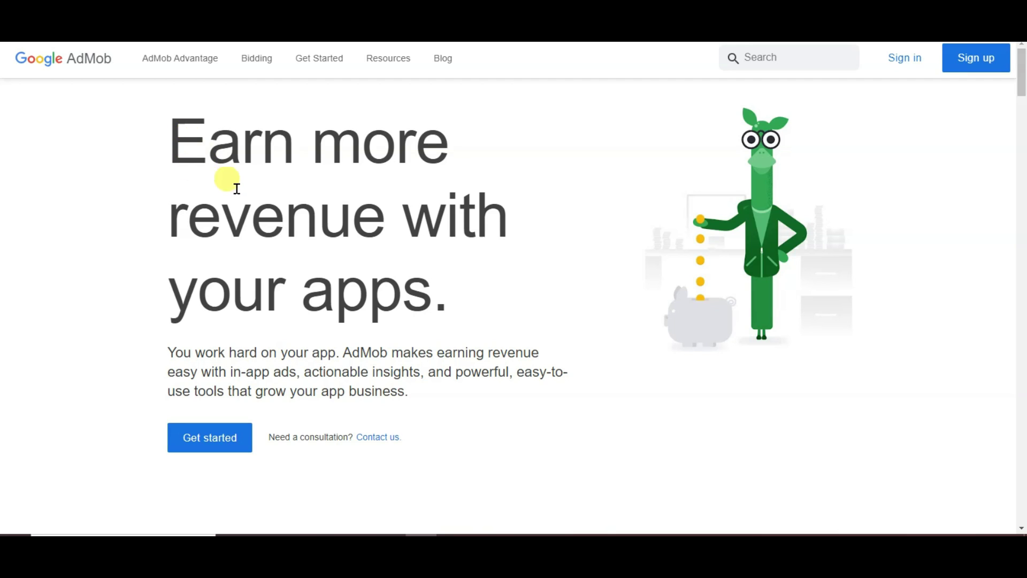
pyautogui.tripleClick(373, 240)
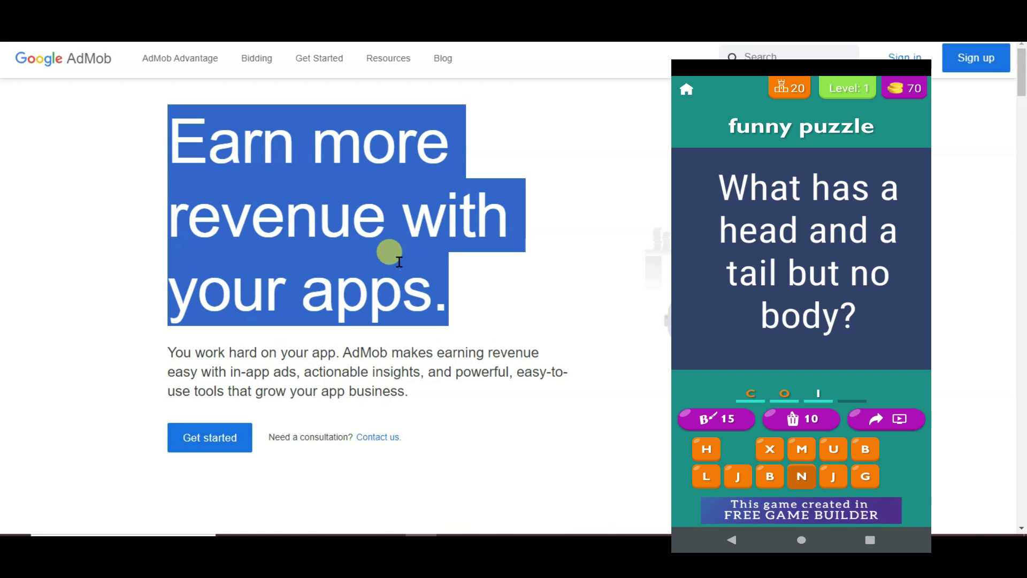
pyautogui.click(503, 306)
pyautogui.scroll(-5, 503, 309)
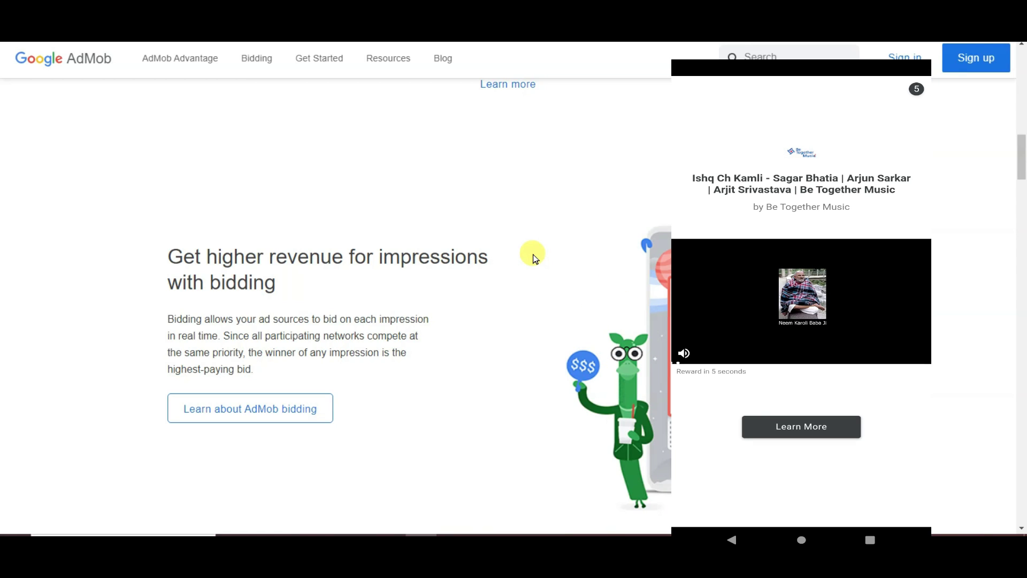
pyautogui.scroll(-9, 535, 259)
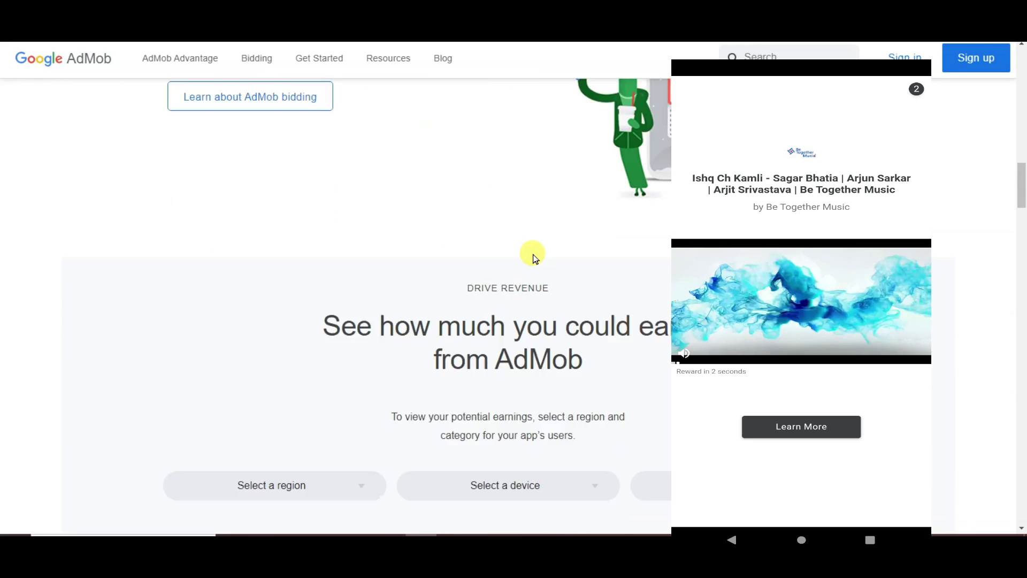
pyautogui.scroll(-2, 358, 256)
# Calculate revenue for Asia and Pacific Countries, Android devices, Entertainment category
pyautogui.click(320, 230)
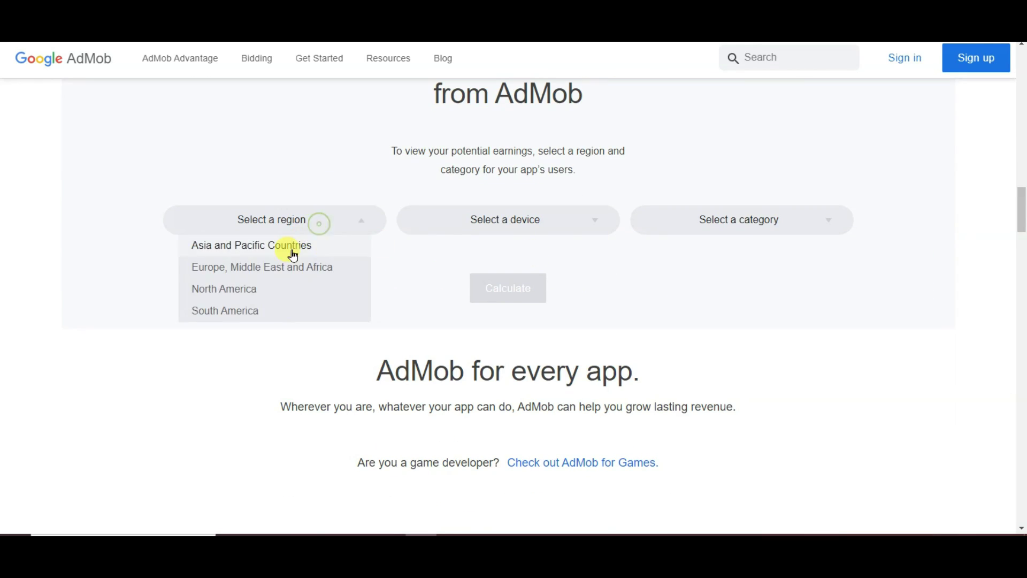
pyautogui.click(292, 248)
pyautogui.click(579, 229)
pyautogui.click(435, 246)
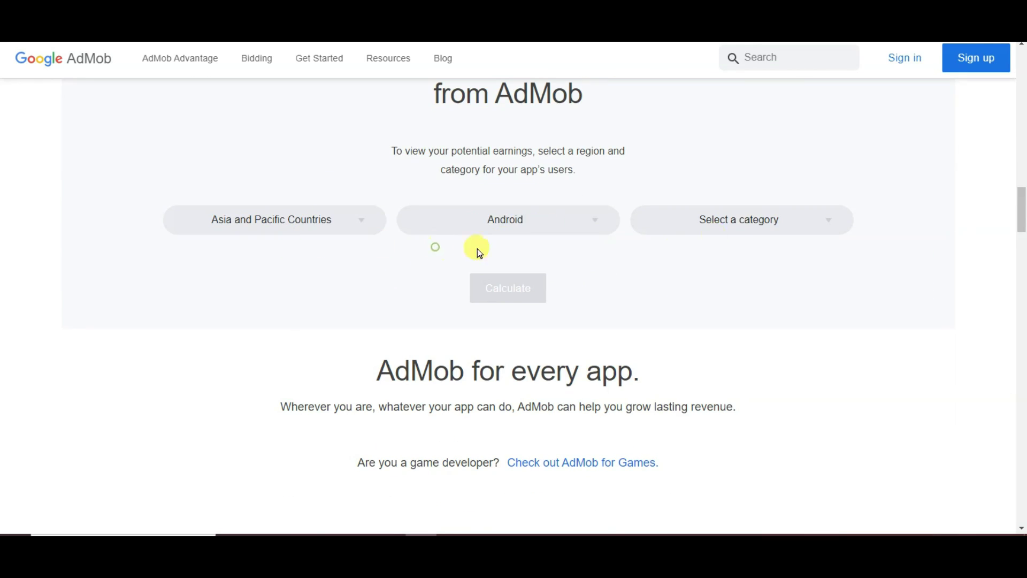
pyautogui.click(781, 225)
pyautogui.click(701, 356)
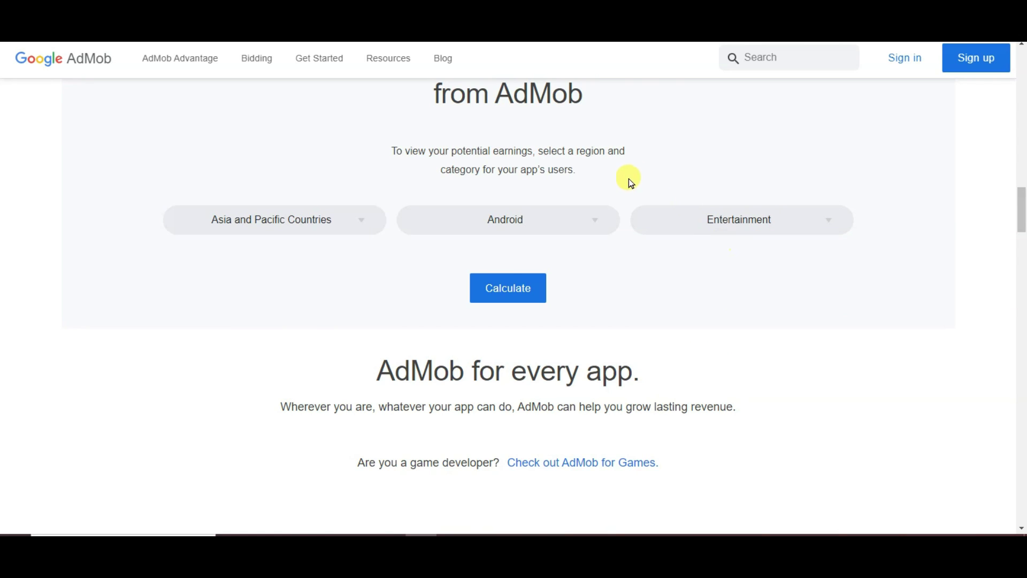
pyautogui.click(515, 293)
# Raise monthly active users to 2,826,744 for a $60,400 yearly estimate
pyautogui.doubleClick(610, 282)
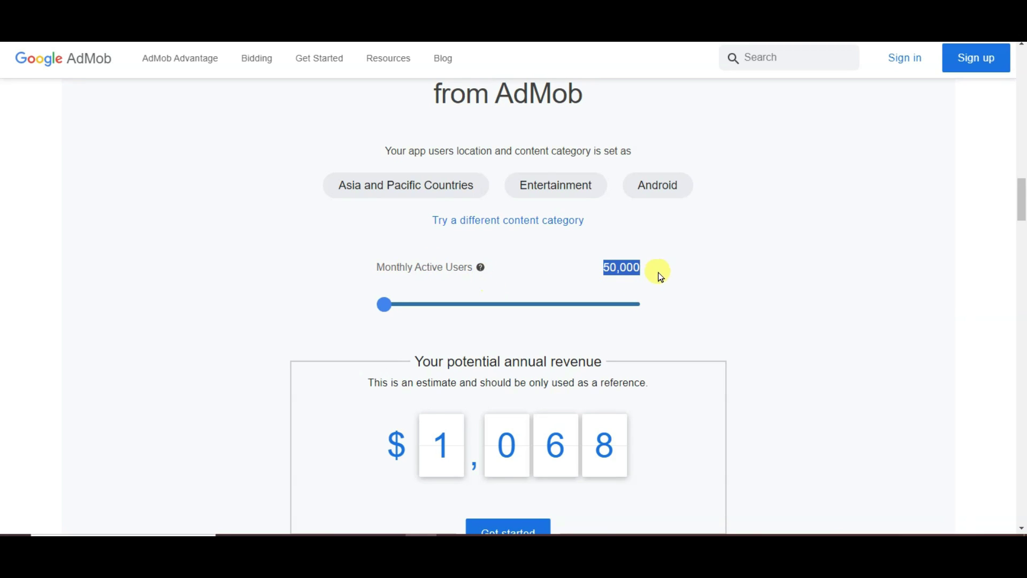
pyautogui.scroll(-2, 435, 431)
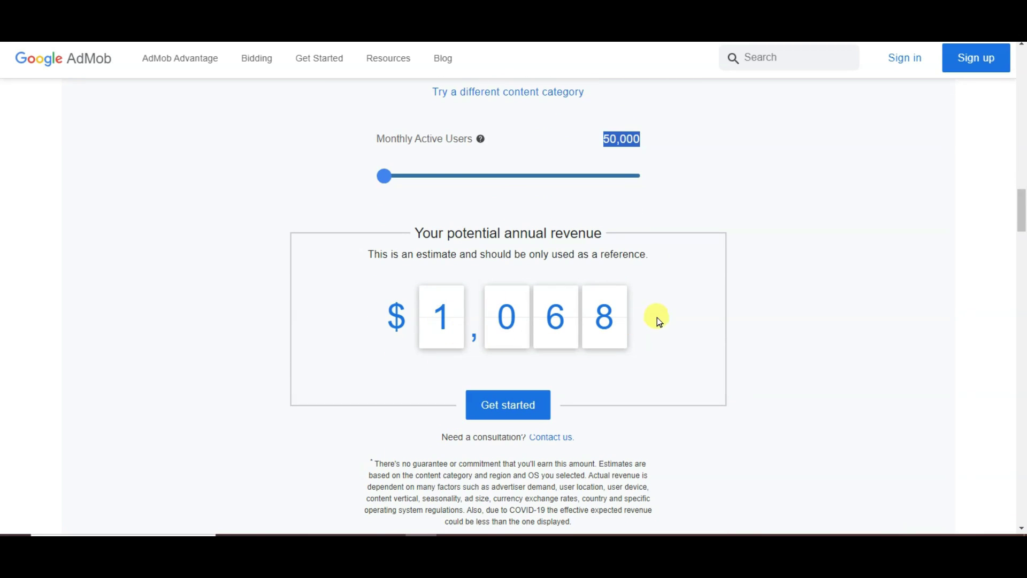
pyautogui.scroll(3, 672, 314)
pyautogui.scroll(-2, 686, 316)
pyautogui.moveTo(384, 241); pyautogui.dragTo(451, 248)
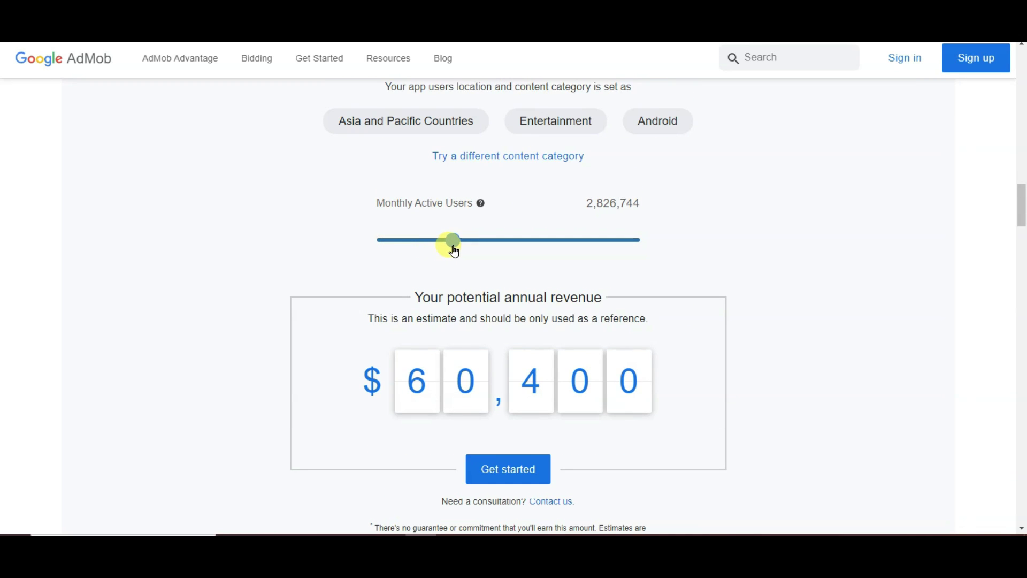
pyautogui.scroll(15, 729, 236)
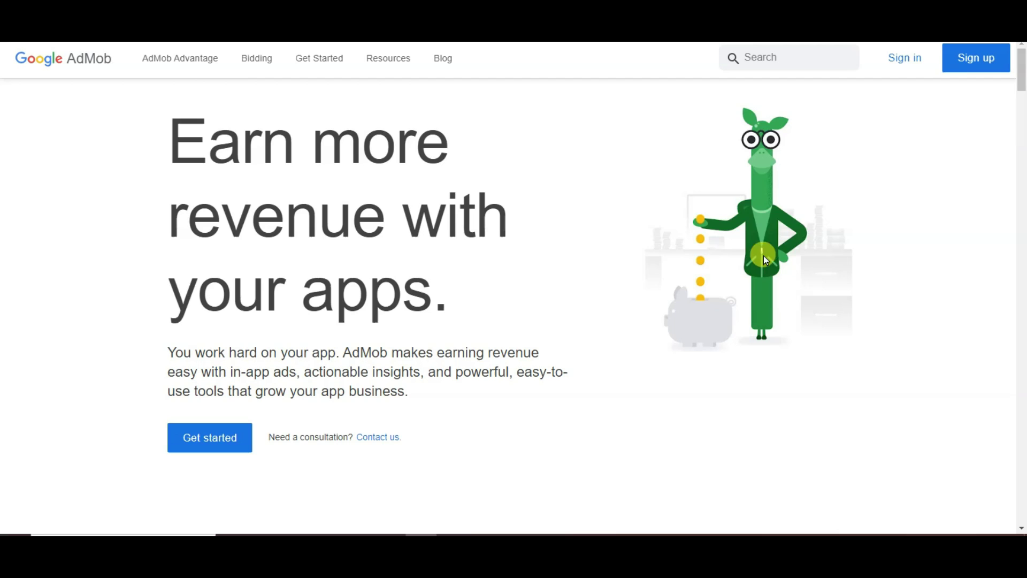
# Sign in to AdMob and add an Android app not listed on an app store
pyautogui.click(972, 63)
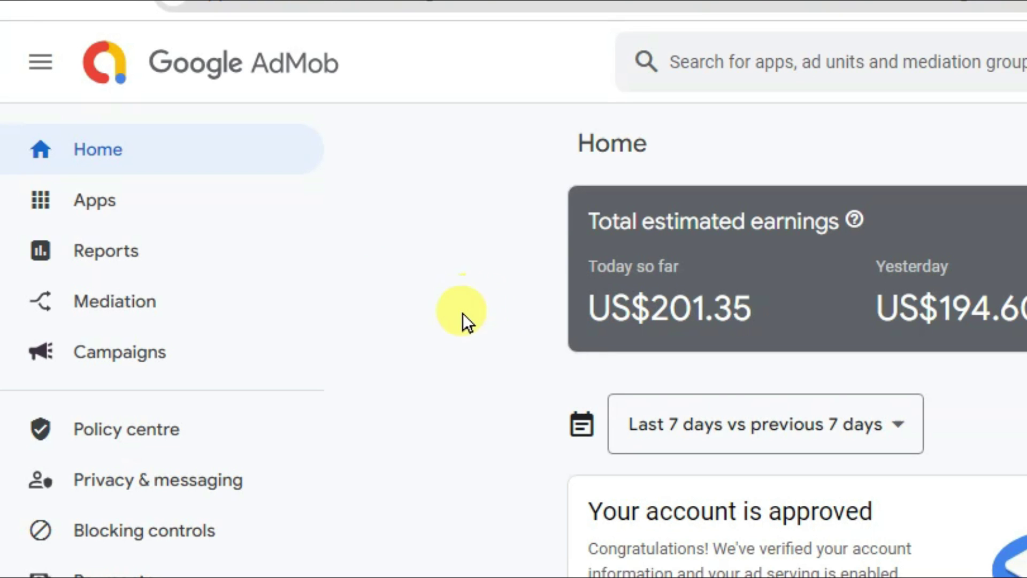
pyautogui.click(229, 202)
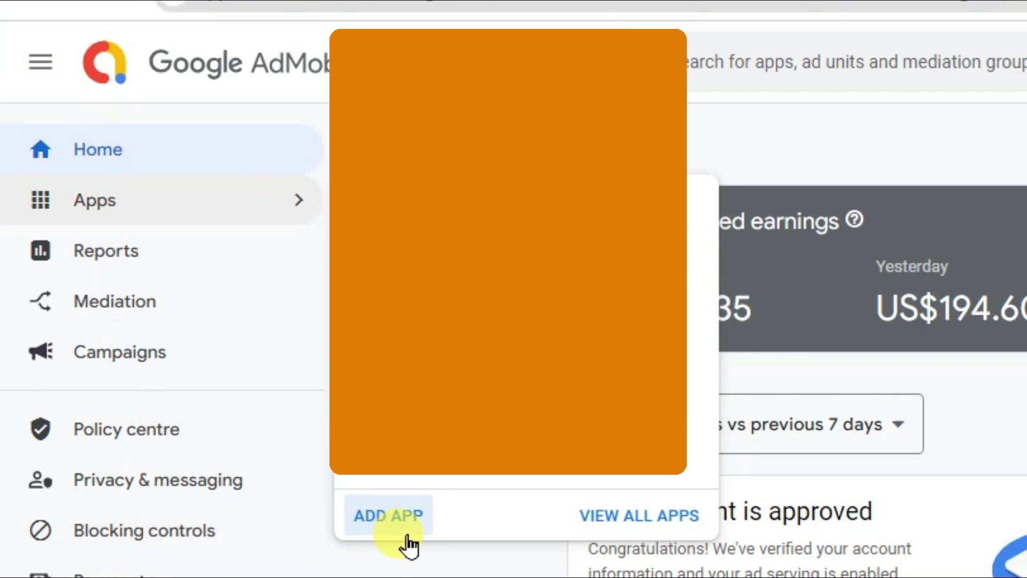
pyautogui.click(391, 518)
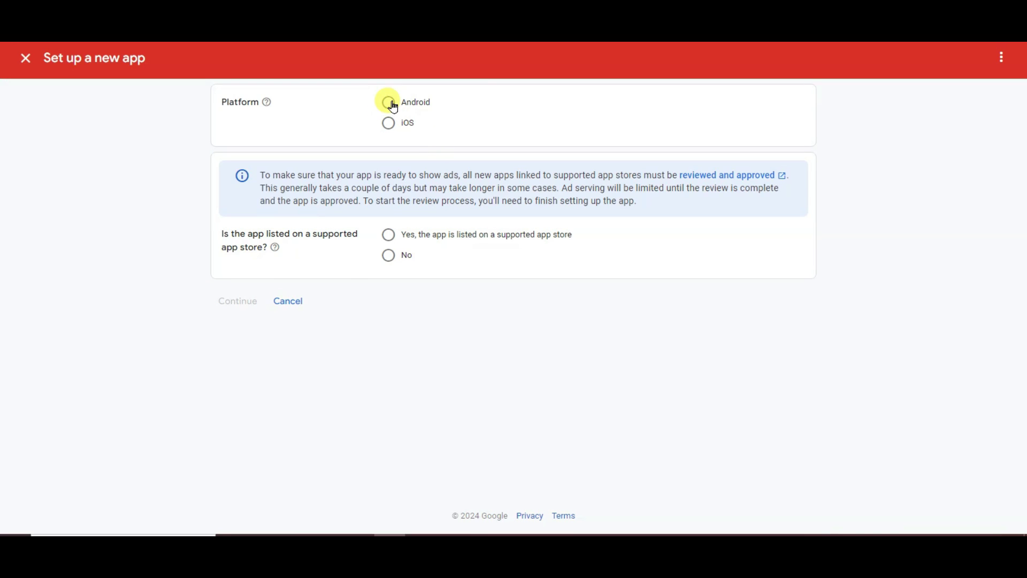
pyautogui.click(390, 103)
pyautogui.click(388, 255)
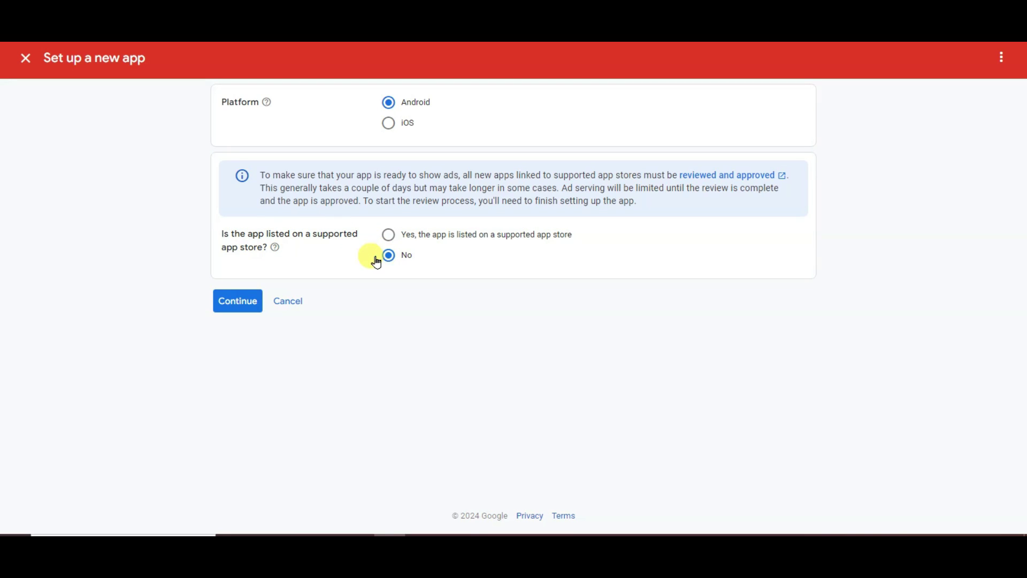
pyautogui.click(236, 309)
# Name the app 'Logo Riddle: Guess the logo', copied from the game, and add it
pyautogui.click(395, 150)
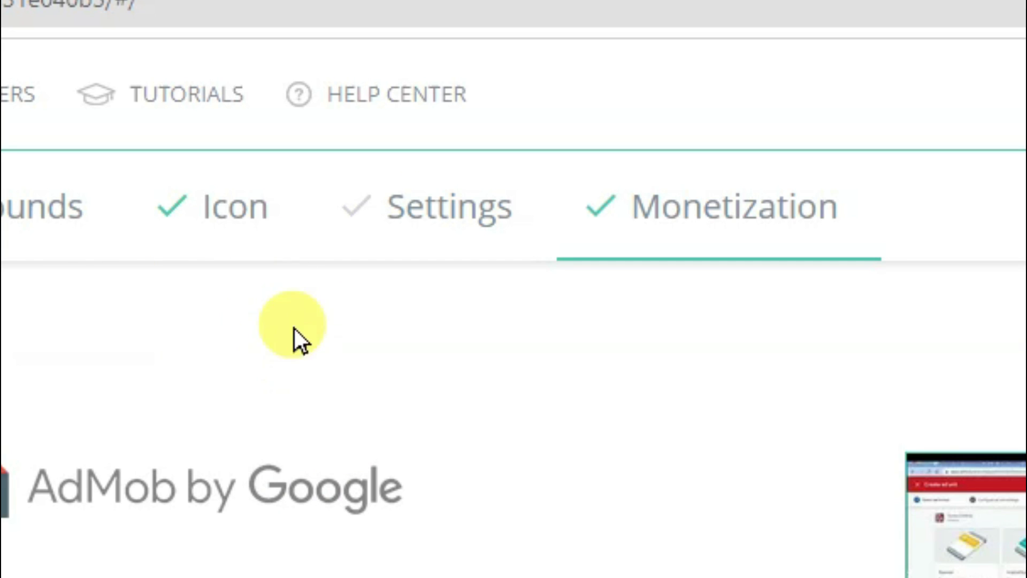
pyautogui.click(415, 223)
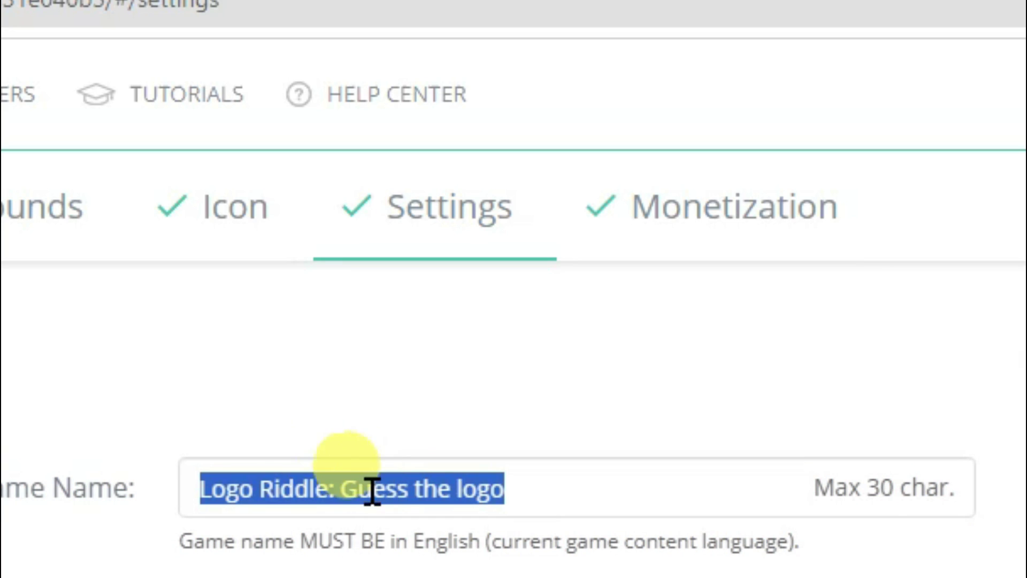
pyautogui.rightClick(390, 498)
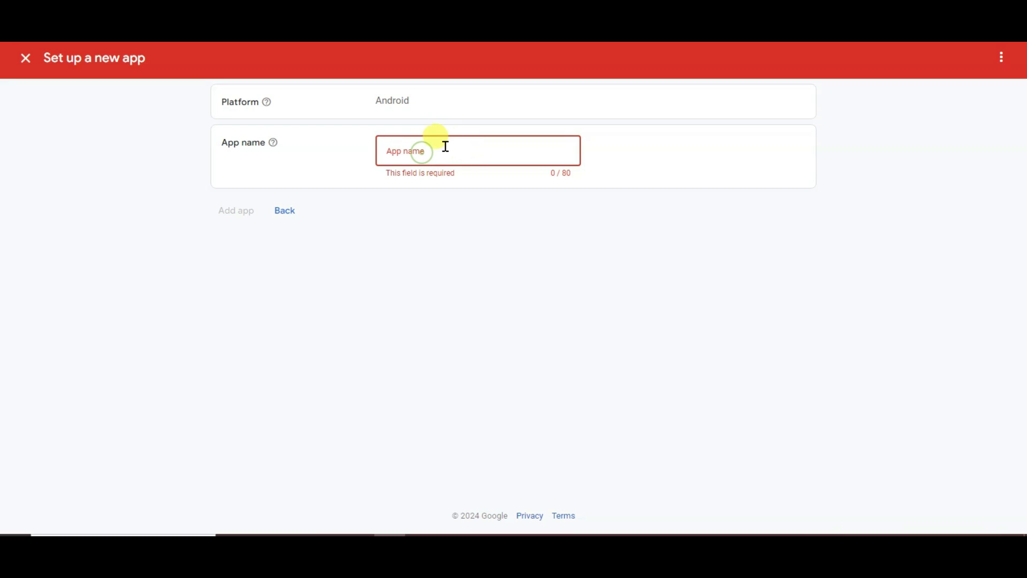
pyautogui.rightClick(440, 147)
pyautogui.click(465, 273)
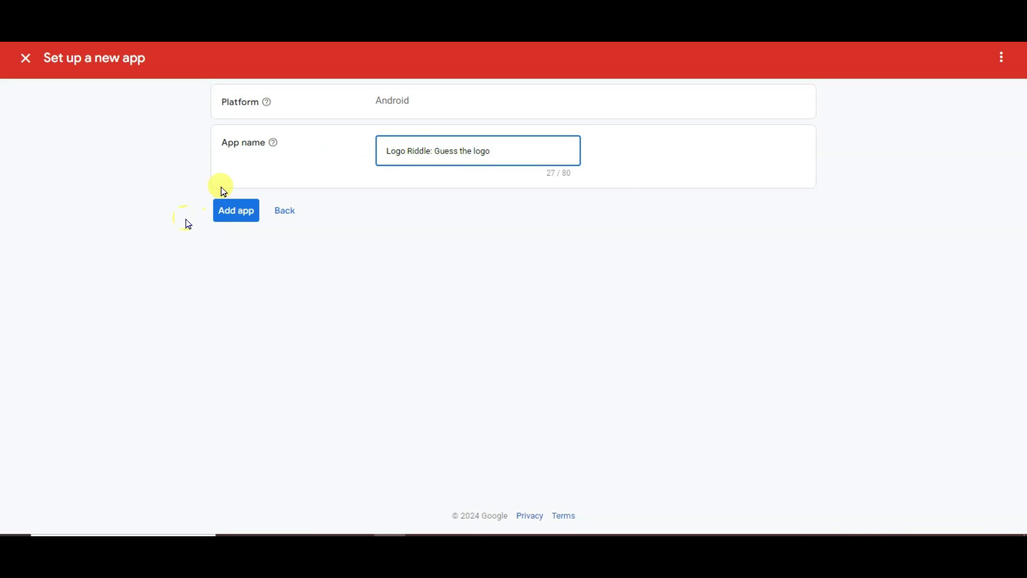
pyautogui.click(234, 214)
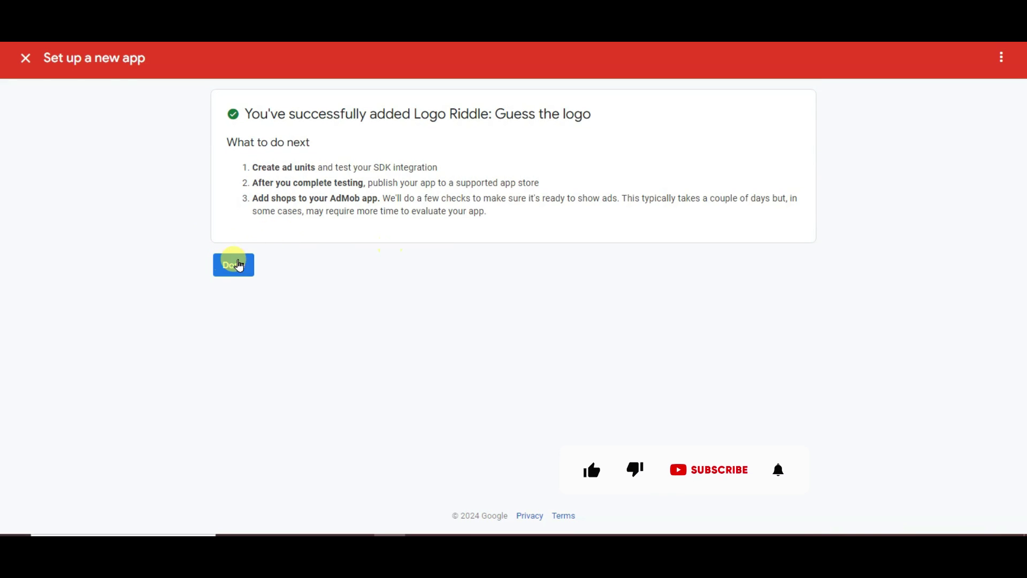
pyautogui.click(232, 262)
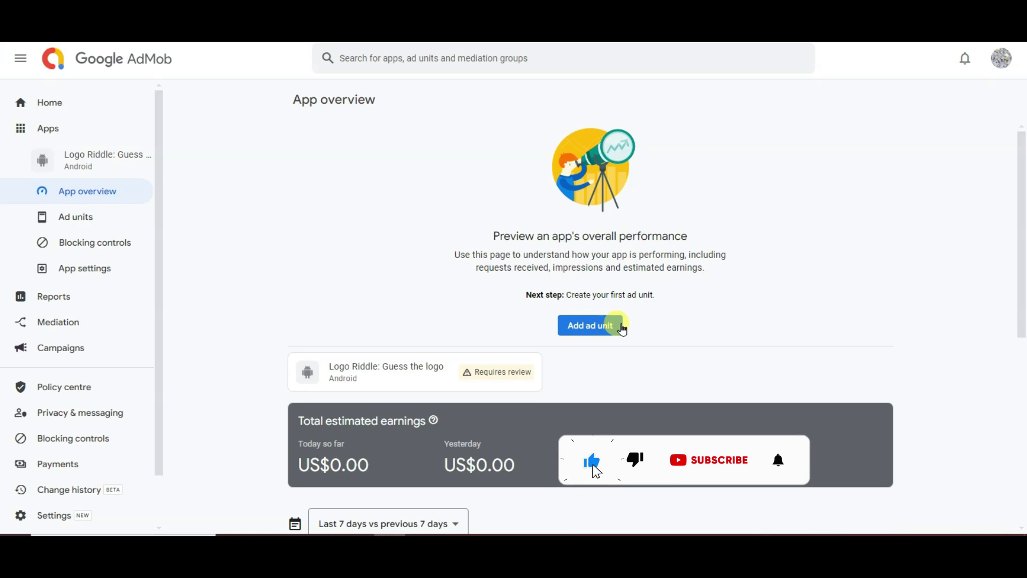
# Create a Banner ad unit for Logo Riddle with the pasted 'Home banner USA…' name
pyautogui.click(589, 327)
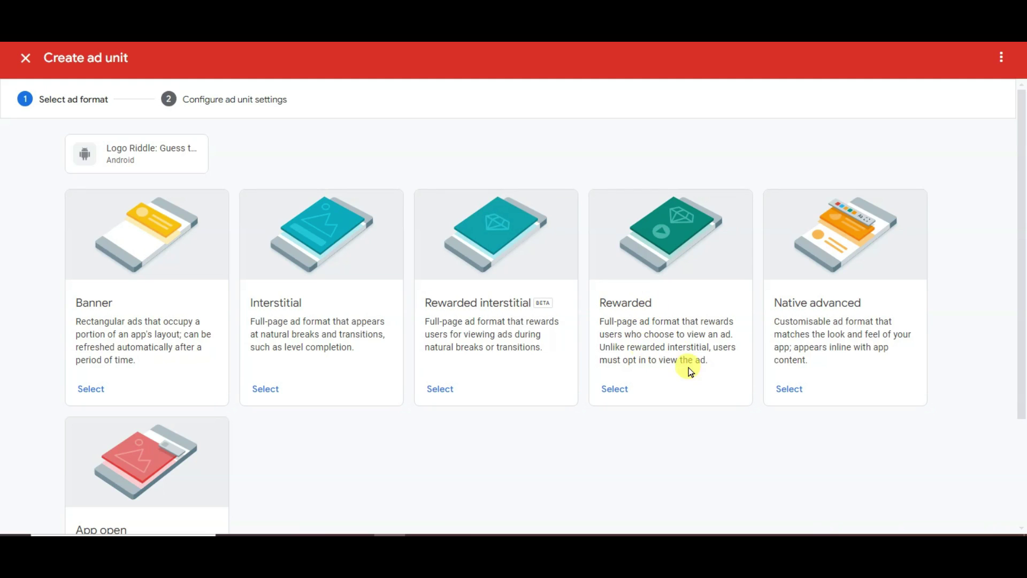
pyautogui.scroll(-3, 382, 381)
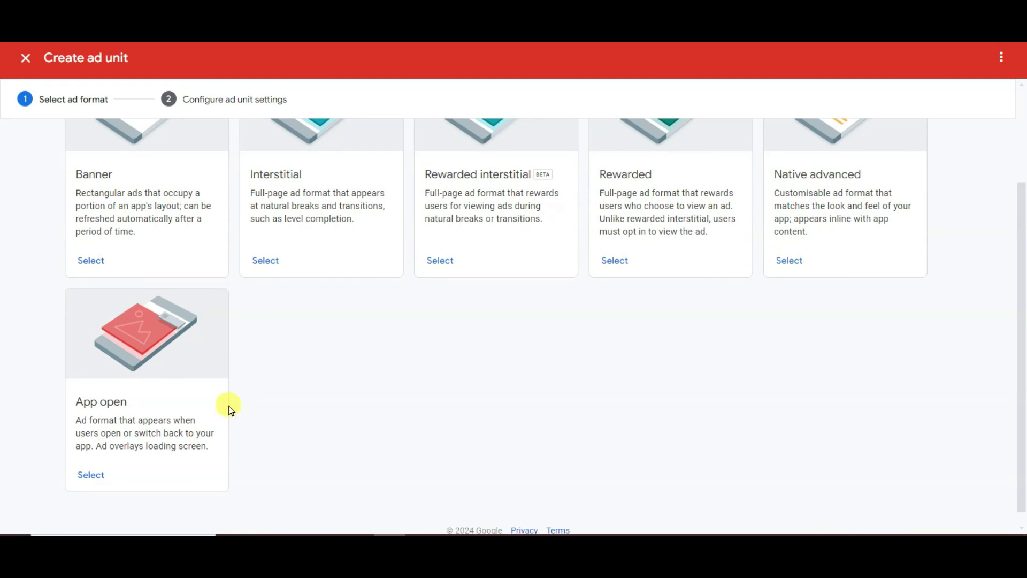
pyautogui.scroll(3, 378, 371)
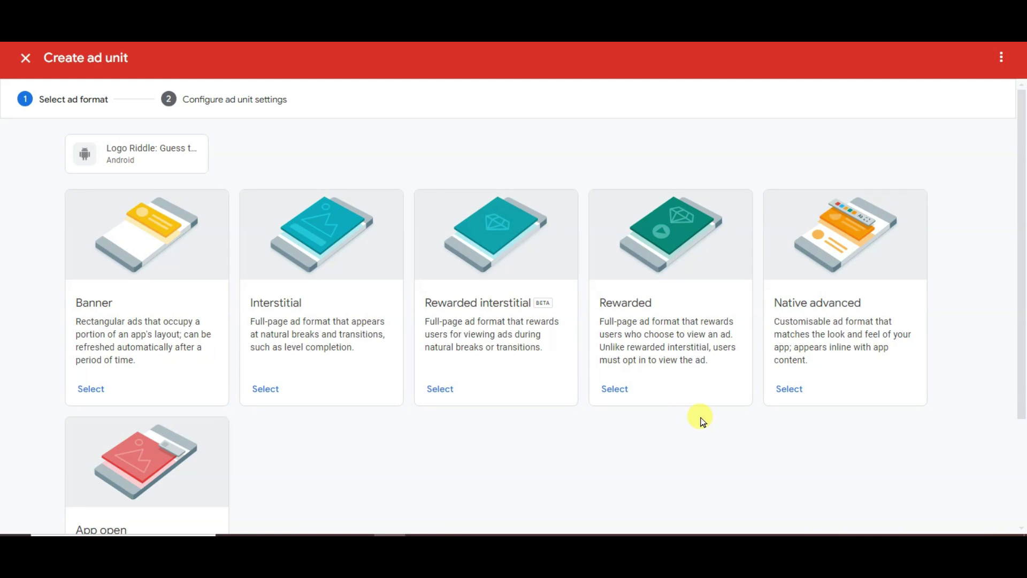
pyautogui.click(91, 389)
pyautogui.click(427, 257)
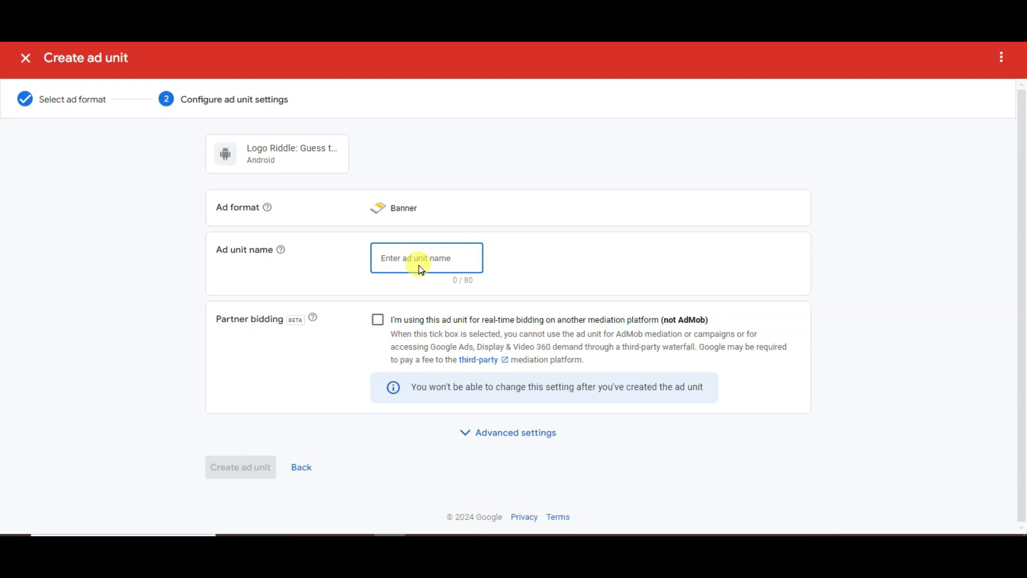
pyautogui.hotkey('ctrl', 'v')
pyautogui.click(227, 415)
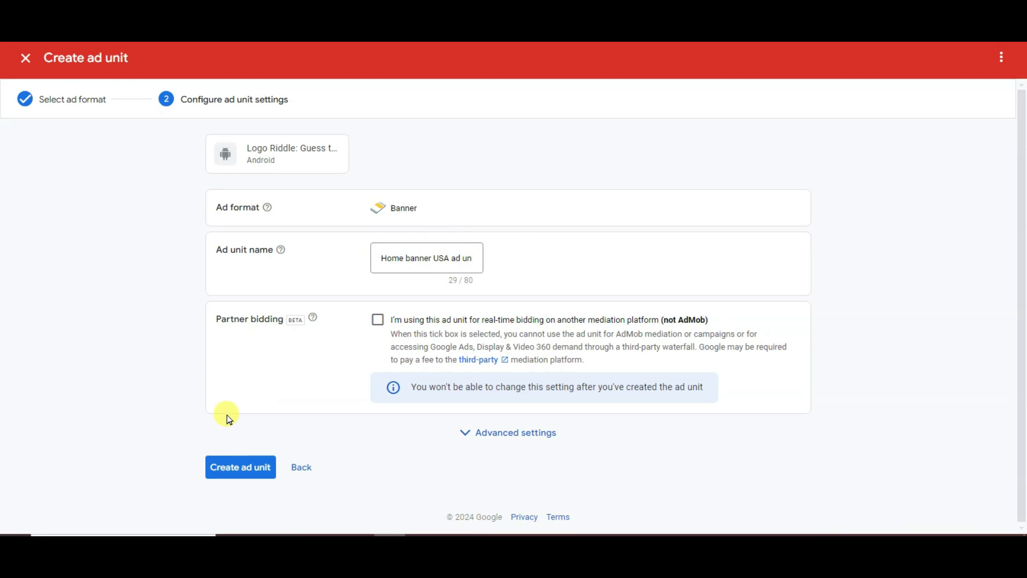
pyautogui.click(233, 471)
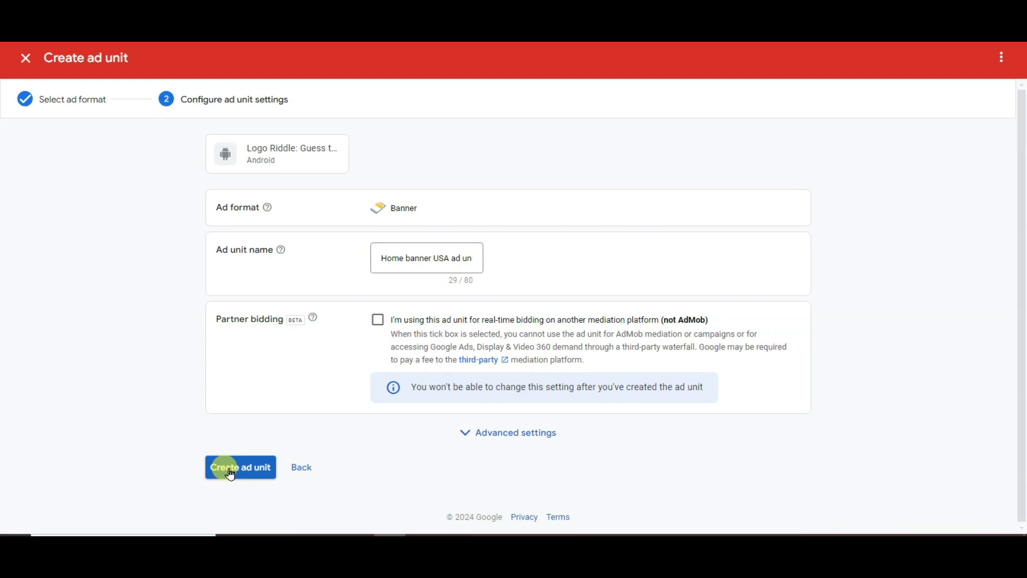
# Copy the Logo Riddle AdMob app ID to the clipboard
pyautogui.moveTo(626, 226); pyautogui.dragTo(598, 261)
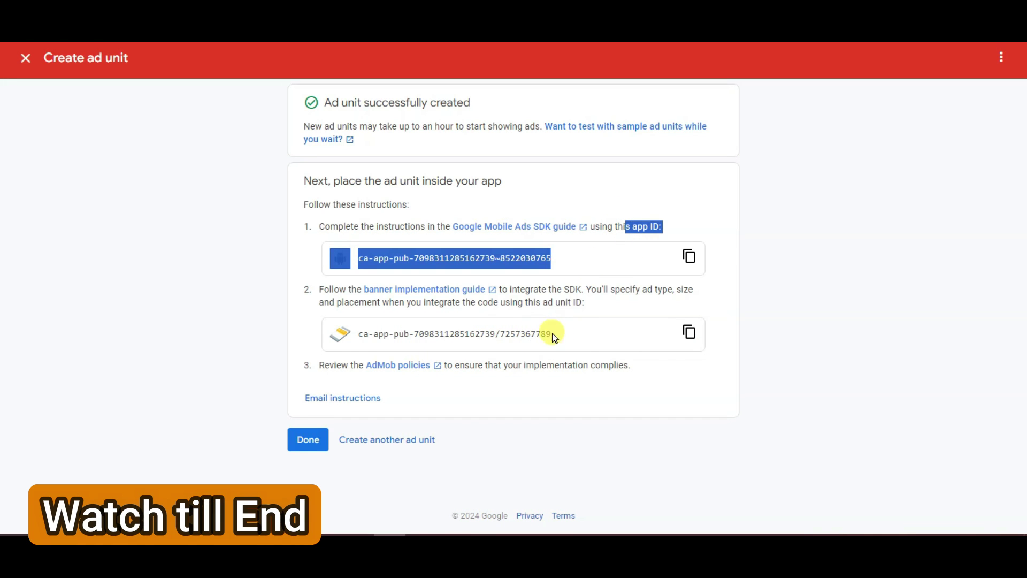
pyautogui.click(555, 257)
pyautogui.click(690, 259)
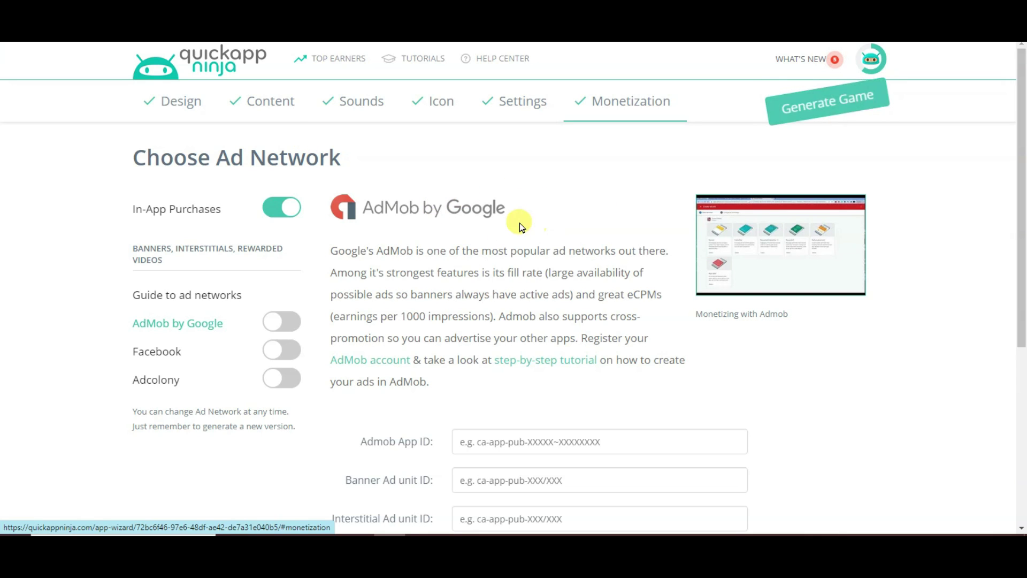
# Fill Admob App ID and Banner Ad unit ID with the copied AdMob IDs, then finish in AdMob
pyautogui.scroll(-3, 564, 225)
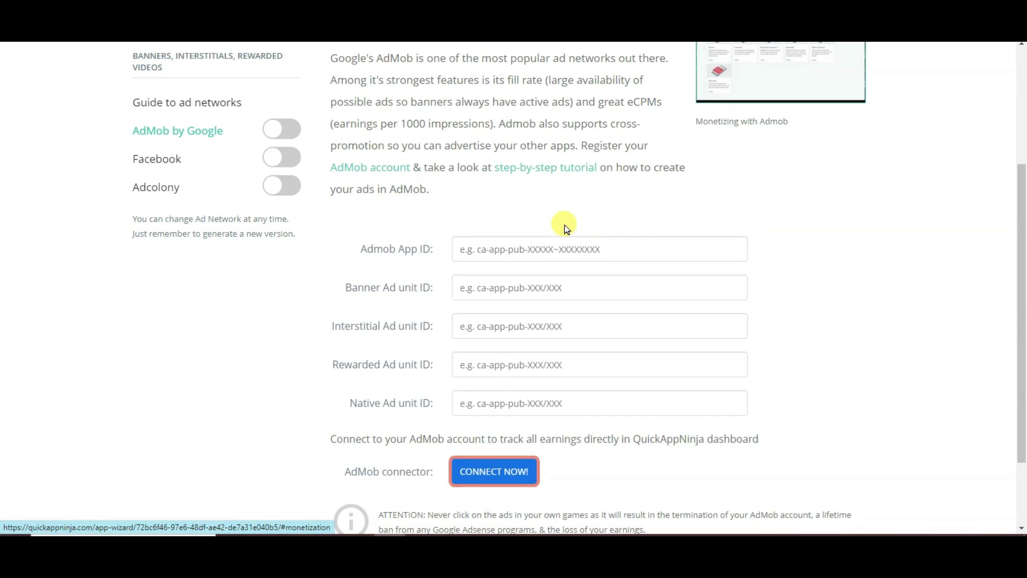
pyautogui.click(536, 249)
pyautogui.hotkey('ctrl', 'v')
pyautogui.click(498, 286)
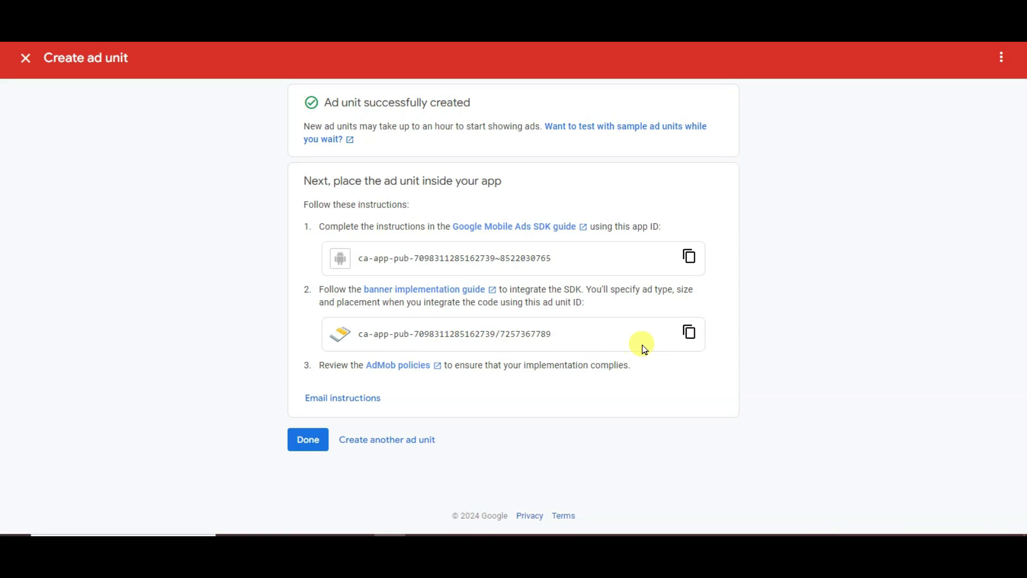
pyautogui.click(688, 332)
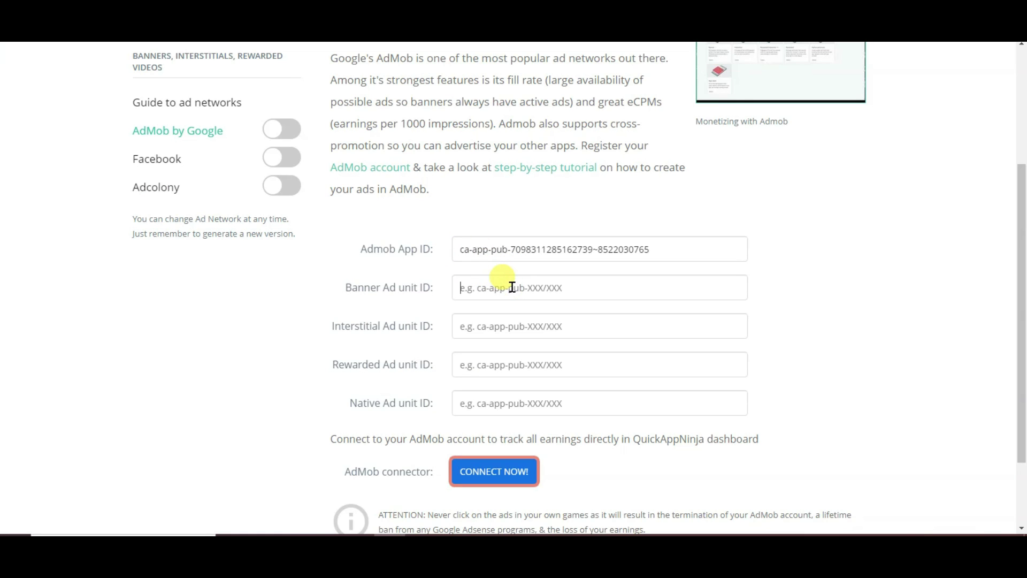
pyautogui.hotkey('ctrl', 'v')
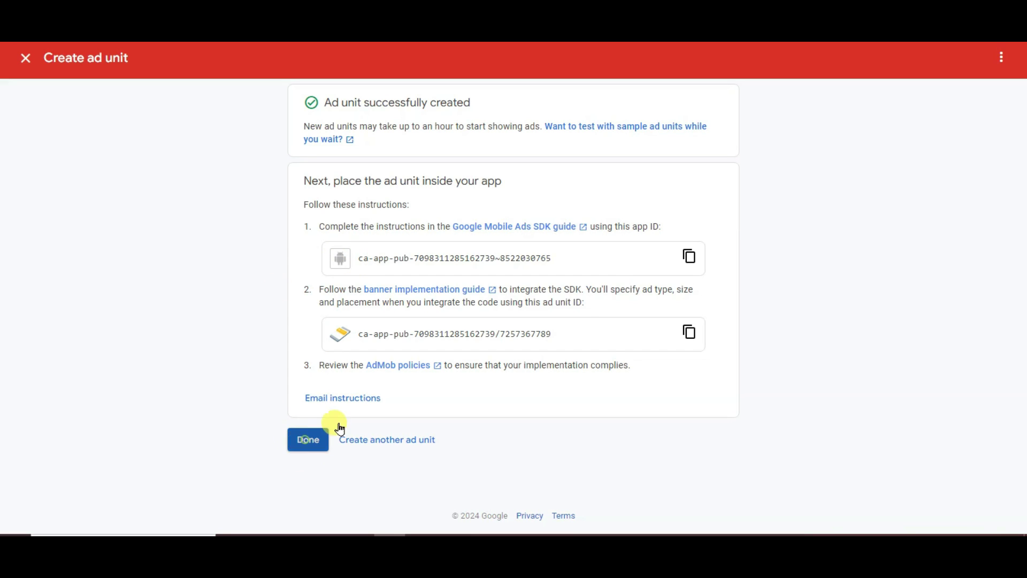
pyautogui.click(324, 436)
# Create an Interstitial ad unit named 'USA Interstitial promo' and select its new ad unit ID
pyautogui.click(325, 170)
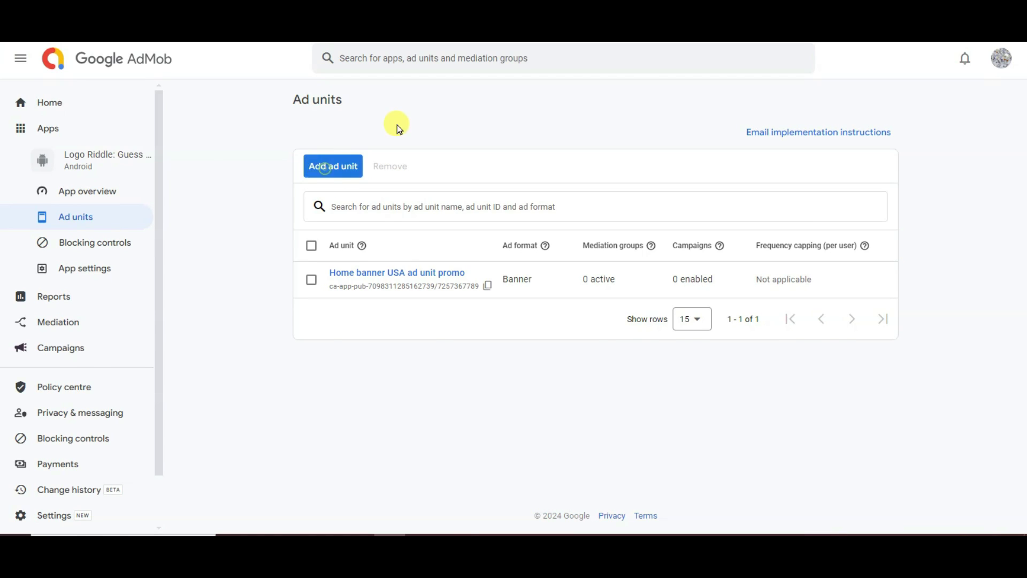
pyautogui.click(266, 389)
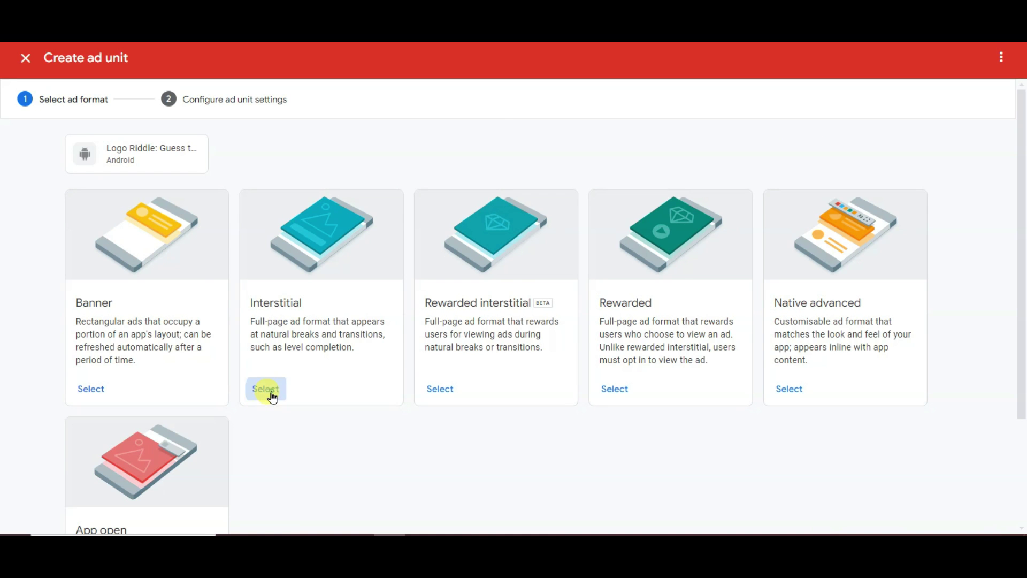
pyautogui.click(434, 260)
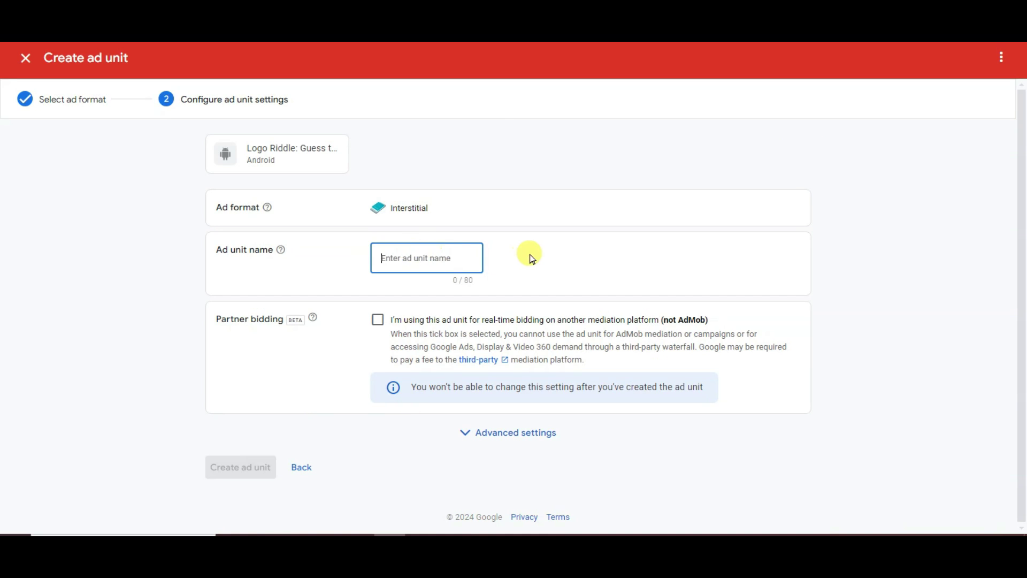
pyautogui.hotkey('ctrl', 'v')
pyautogui.click(244, 475)
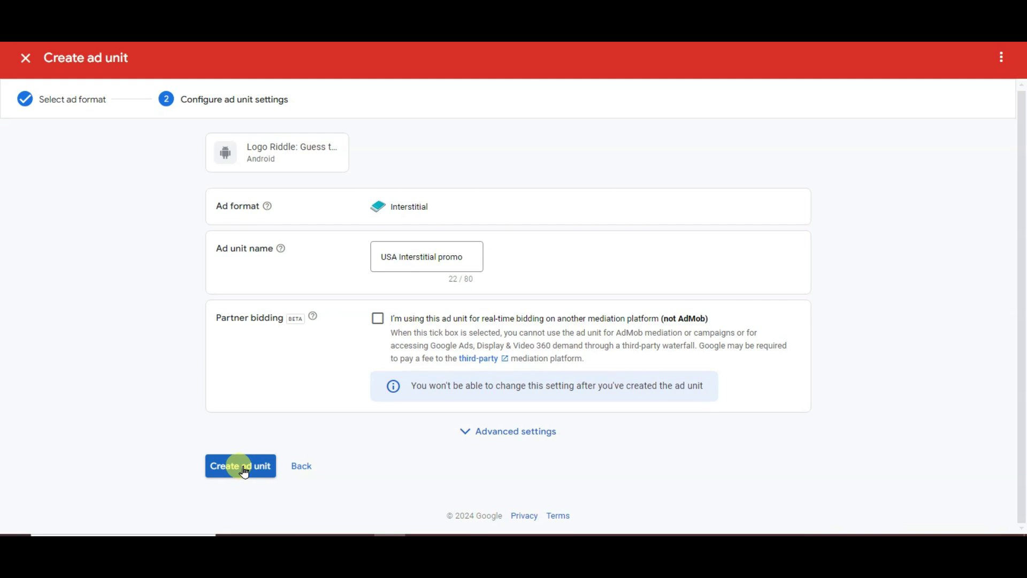
pyautogui.moveTo(363, 335); pyautogui.dragTo(565, 341)
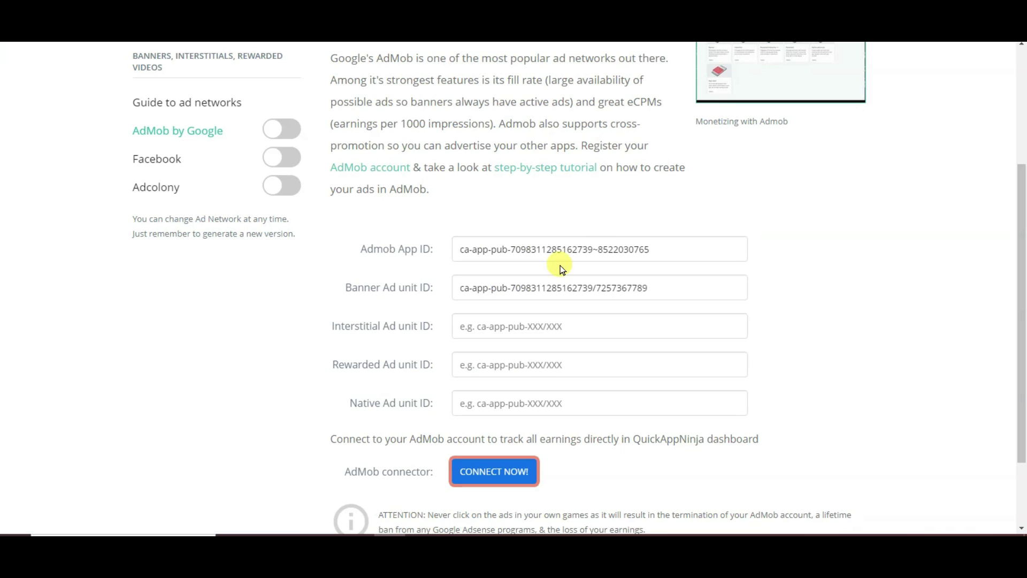
# Paste the interstitial ad unit ID into the Interstitial Ad unit ID field
pyautogui.rightClick(527, 329)
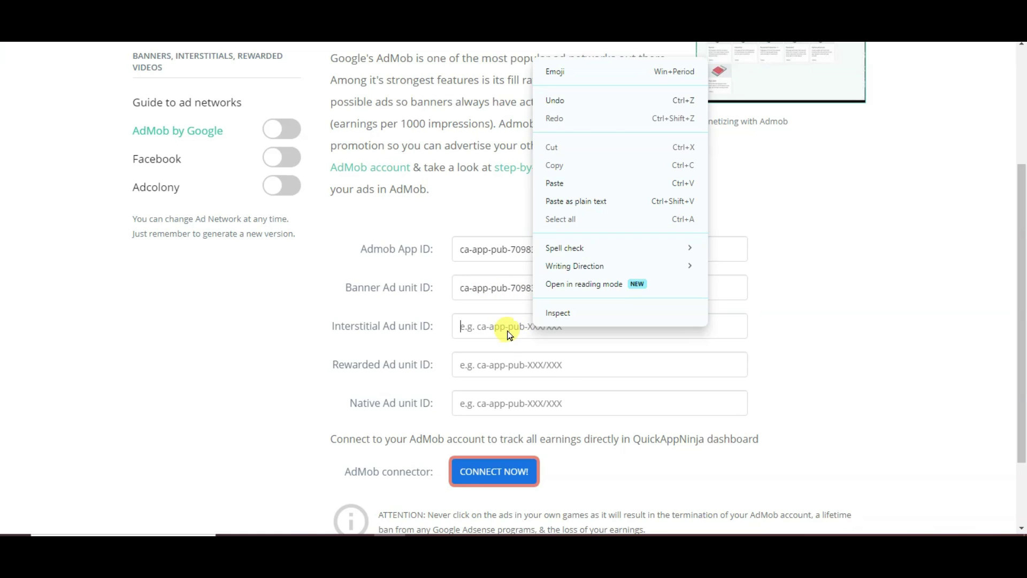
pyautogui.click(564, 185)
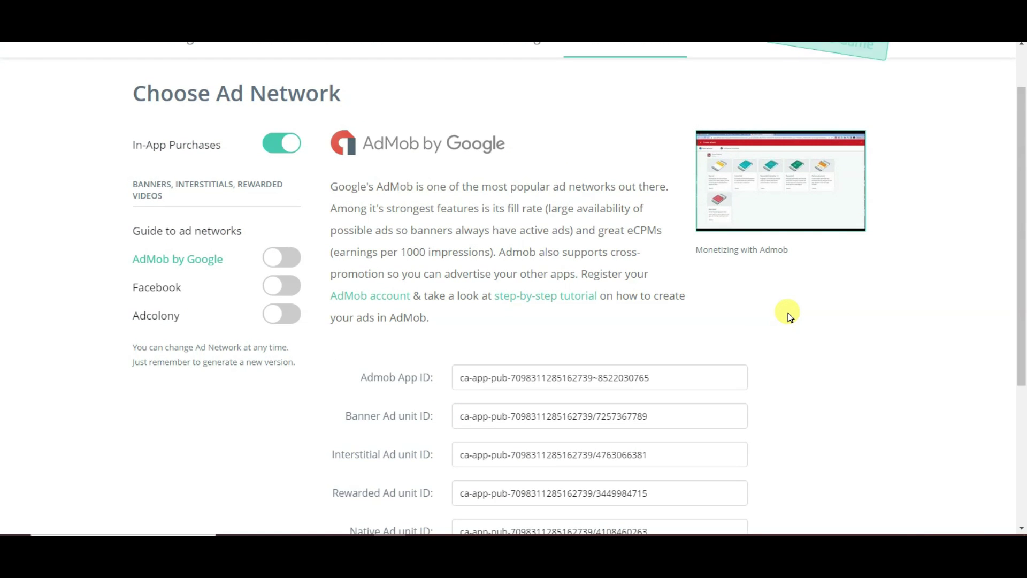
pyautogui.scroll(-5, 787, 312)
# Connect QuickApp Ninja to AdMob with the Google account, allowing access to AdMob data
pyautogui.click(489, 389)
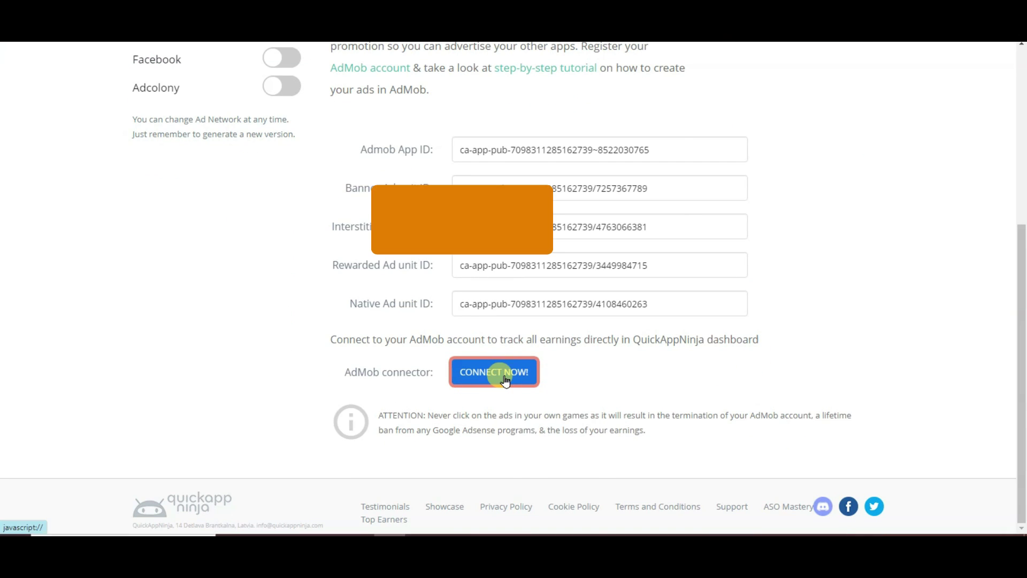
pyautogui.click(589, 211)
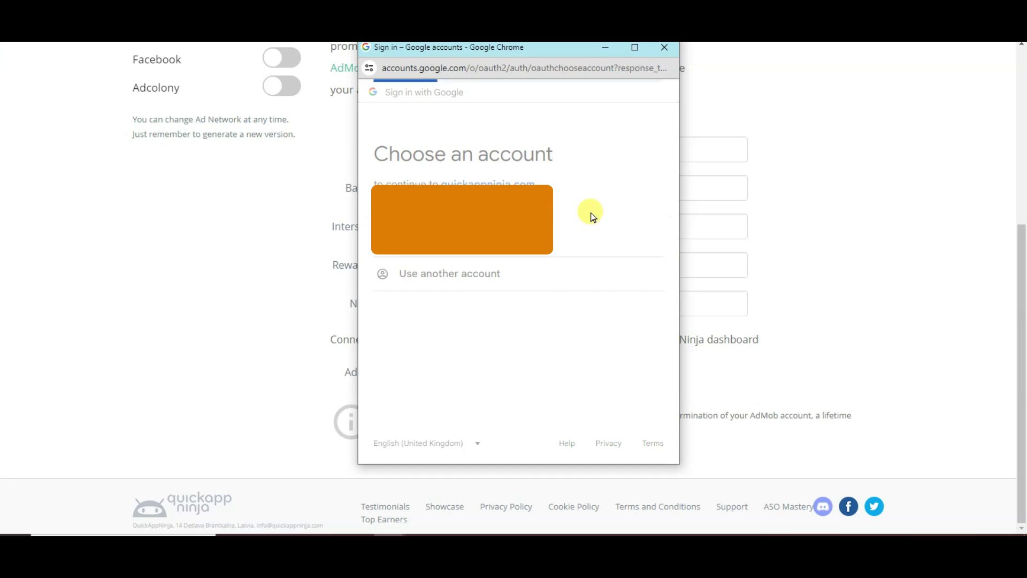
pyautogui.click(571, 450)
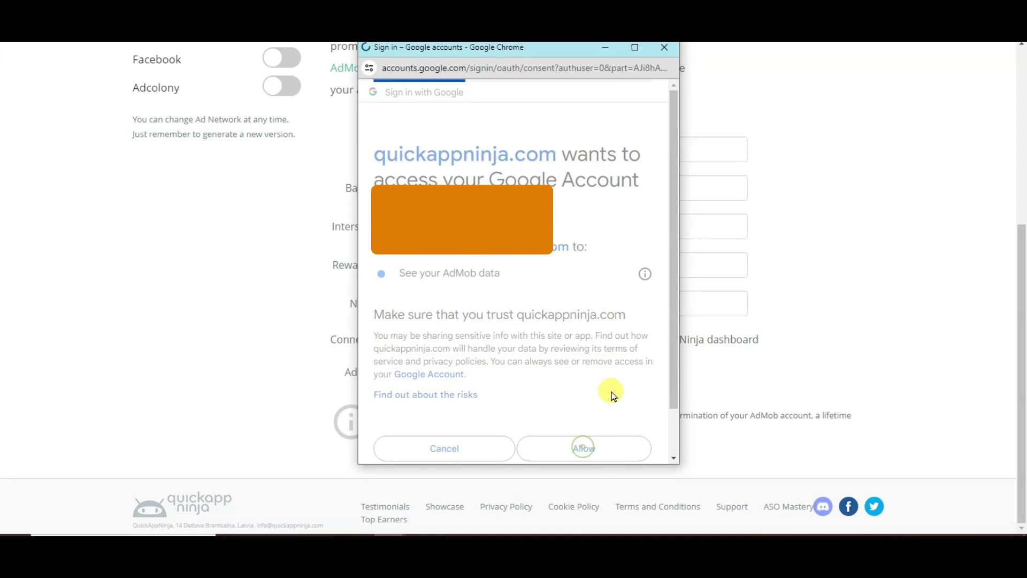
pyautogui.scroll(5, 371, 414)
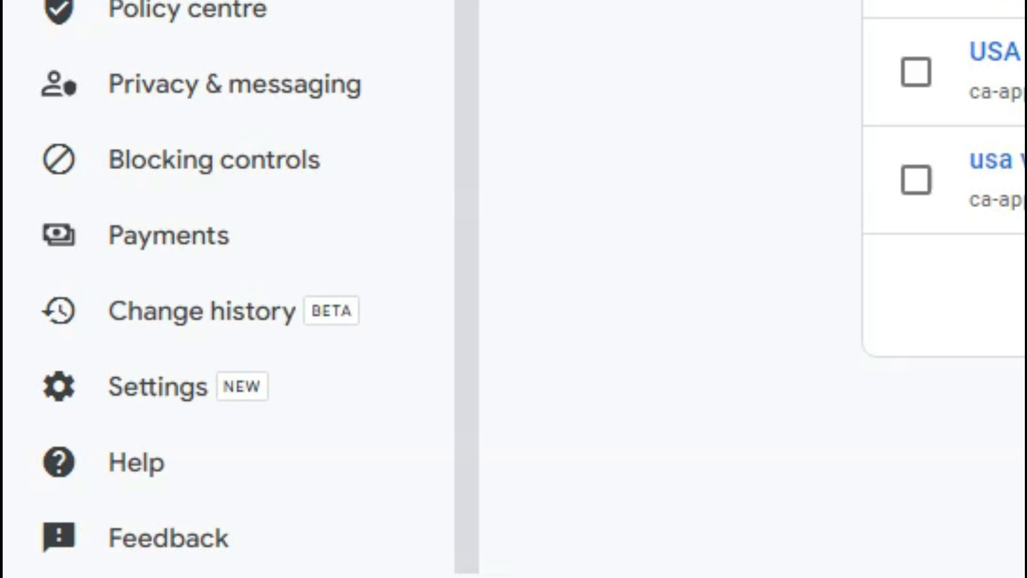
# Go to AdMob Settings, Account information, and select the Publisher ID
pyautogui.click(355, 401)
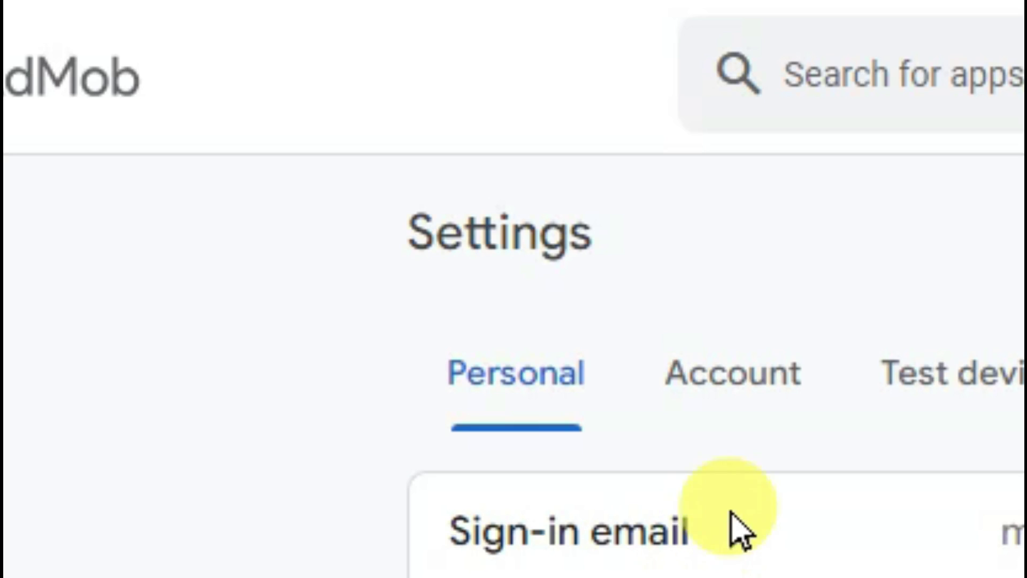
pyautogui.click(741, 369)
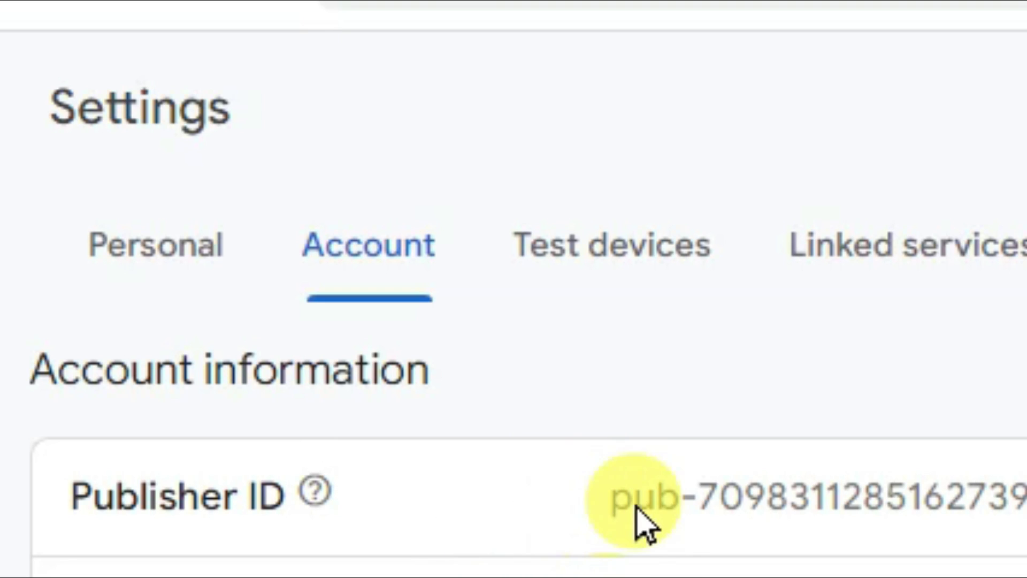
pyautogui.moveTo(1013, 504); pyautogui.dragTo(623, 521)
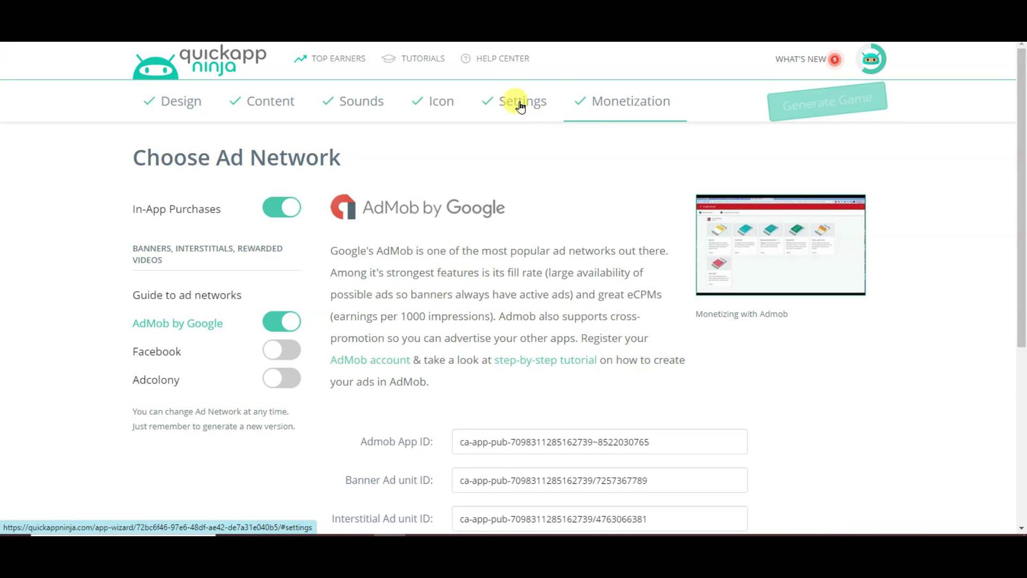
# Paste the Publisher ID into the GDPR field and generate the Logo Riddle game
pyautogui.click(520, 107)
pyautogui.scroll(-5, 899, 239)
pyautogui.moveTo(469, 394); pyautogui.dragTo(573, 394)
pyautogui.rightClick(496, 373)
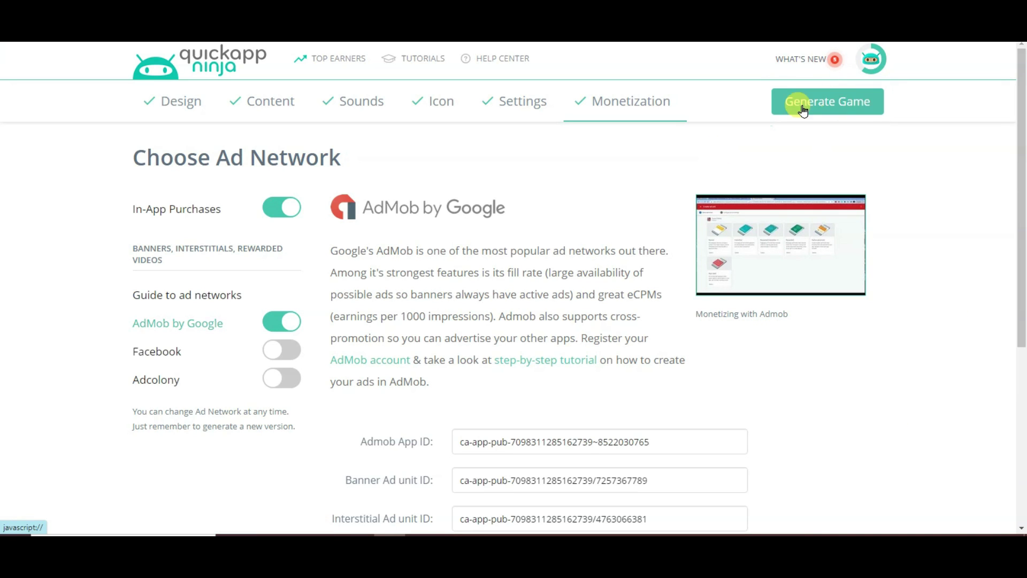
pyautogui.click(836, 109)
pyautogui.moveTo(400, 316); pyautogui.dragTo(628, 339)
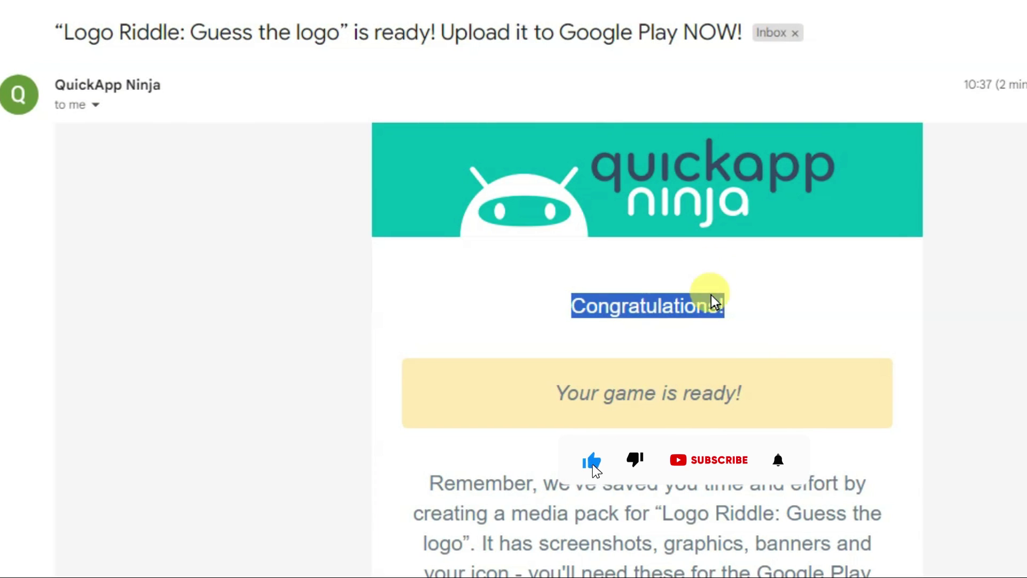
# Read the 'Logo Riddle: Guess the logo' ready email and follow its Download game resources link
pyautogui.scroll(-2, 781, 296)
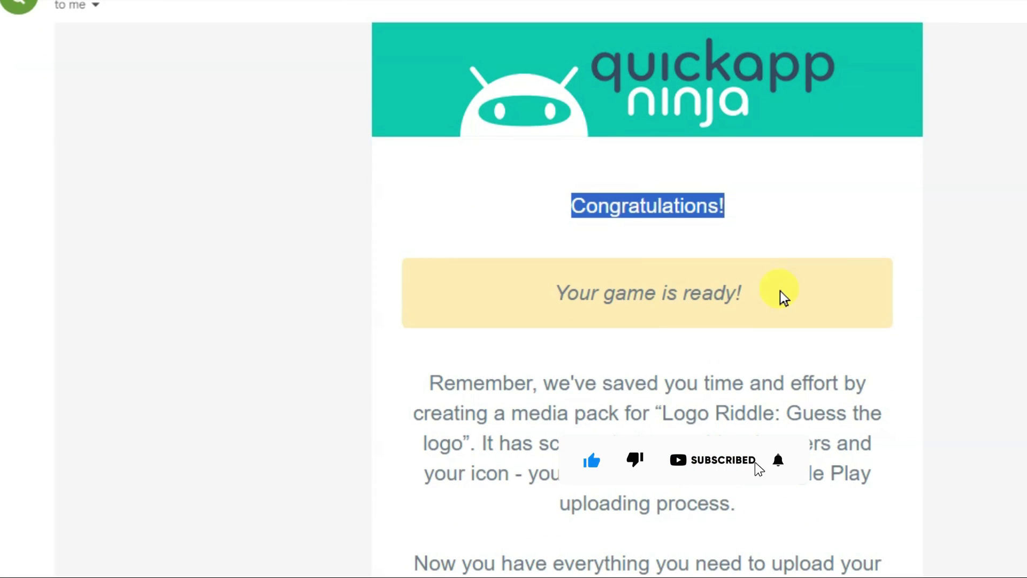
pyautogui.scroll(-4, 757, 171)
pyautogui.moveTo(558, 91); pyautogui.dragTo(759, 111)
pyautogui.scroll(-5, 671, 411)
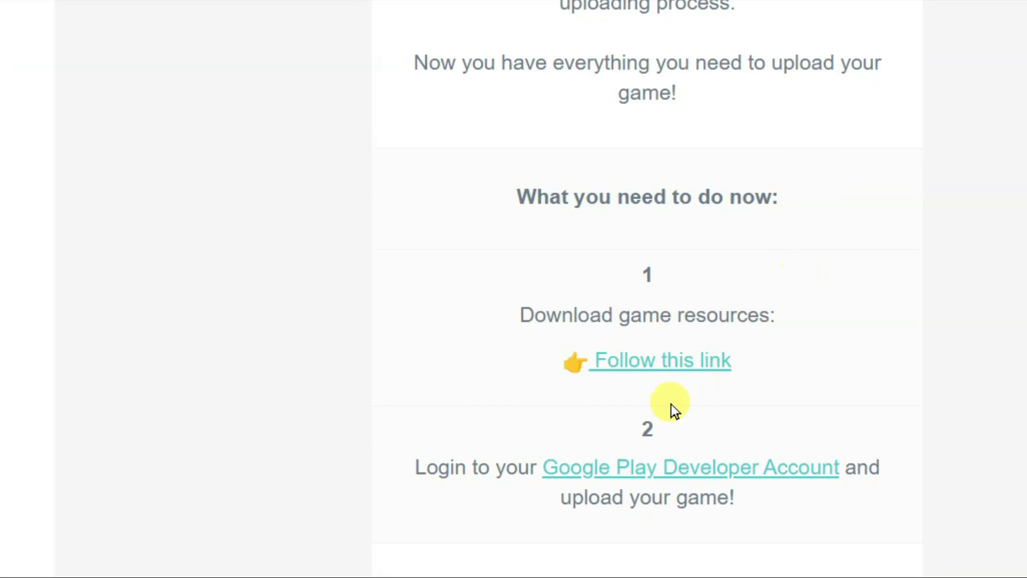
pyautogui.click(679, 366)
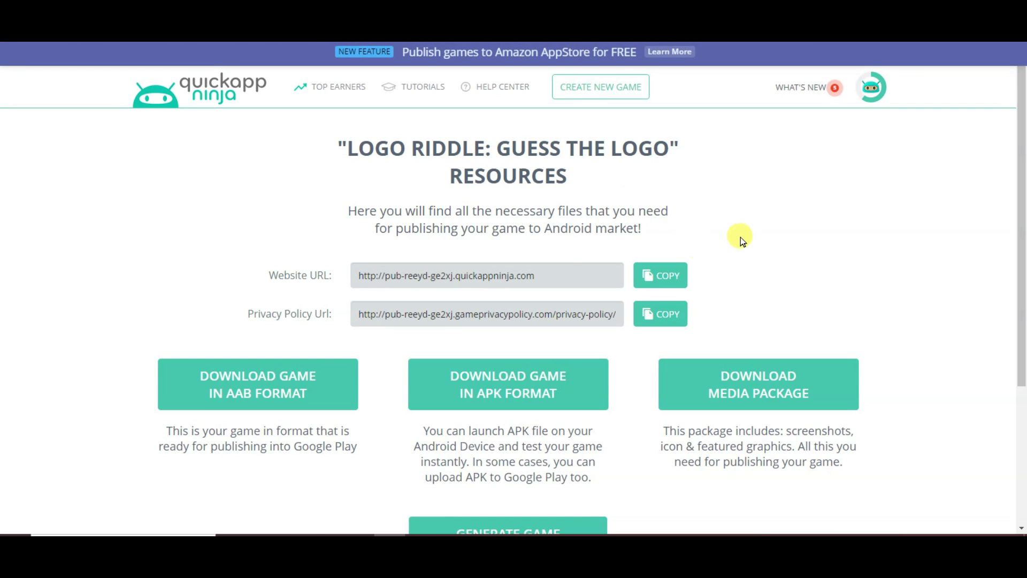
# Download the game in APK format as bundle (1).apk, 29.4 MB
pyautogui.scroll(-2, 741, 237)
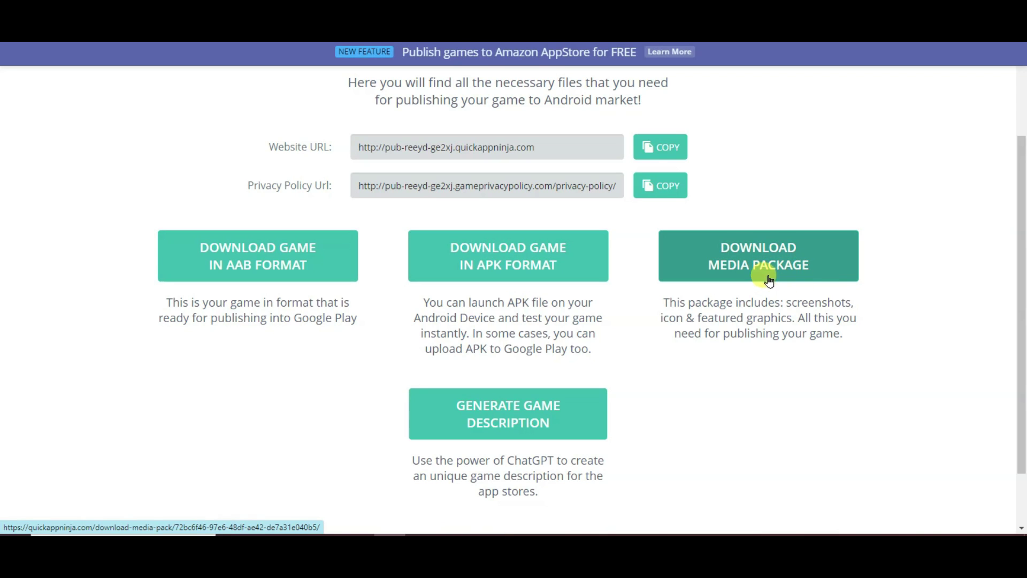
pyautogui.moveTo(786, 303); pyautogui.dragTo(849, 303)
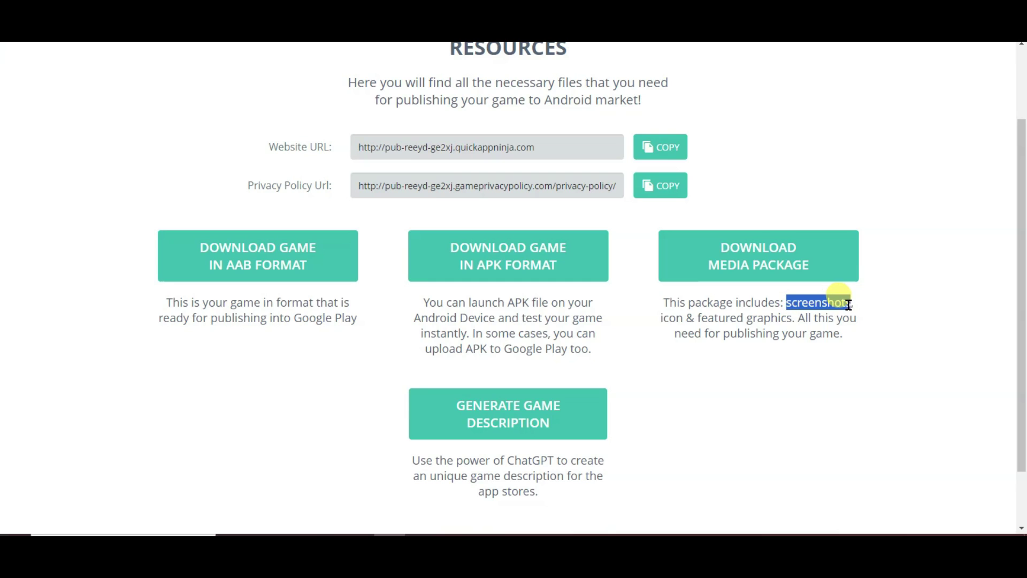
pyautogui.moveTo(661, 317); pyautogui.dragTo(749, 318)
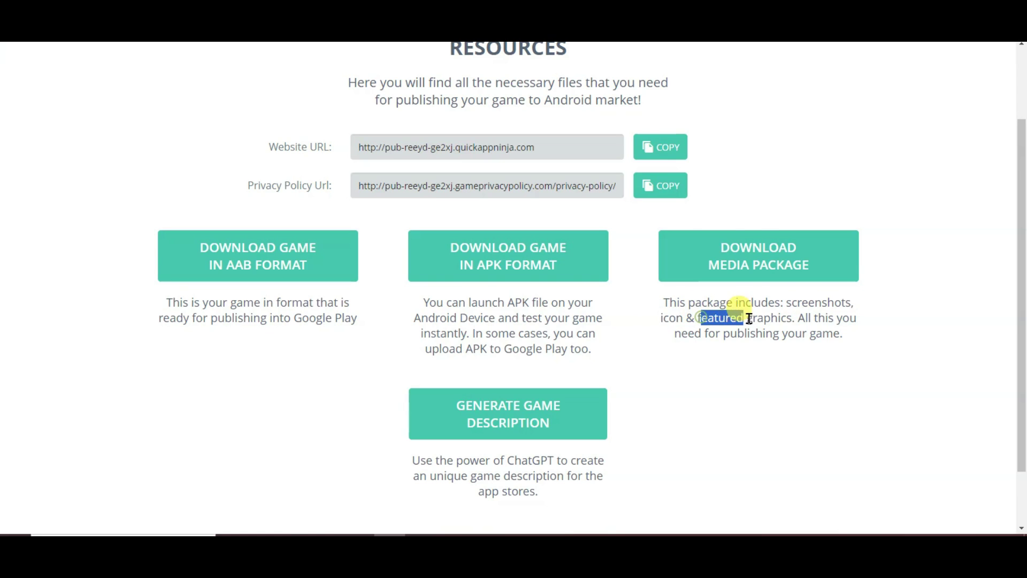
pyautogui.click(748, 319)
pyautogui.scroll(-2, 663, 340)
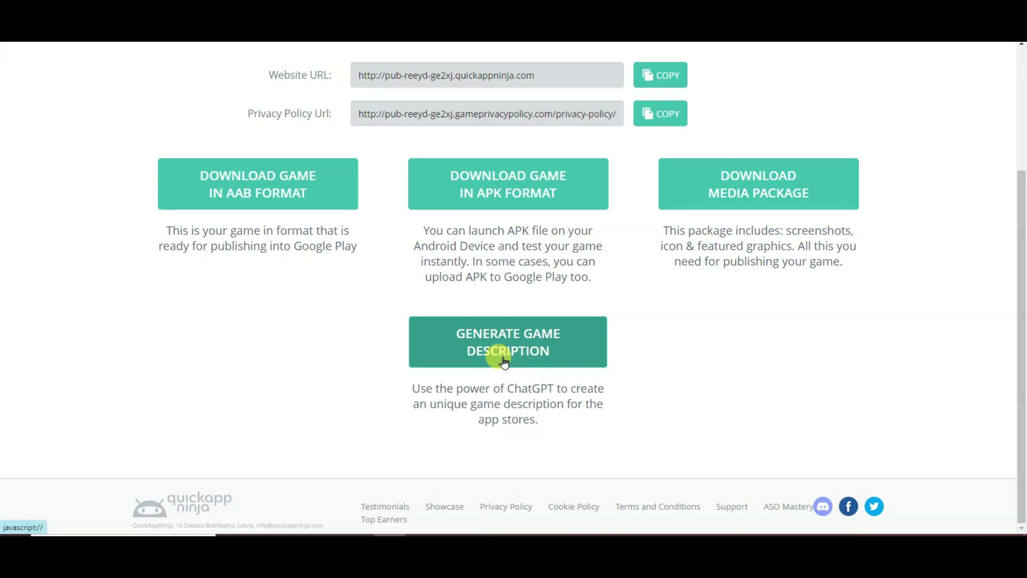
pyautogui.scroll(1, 532, 355)
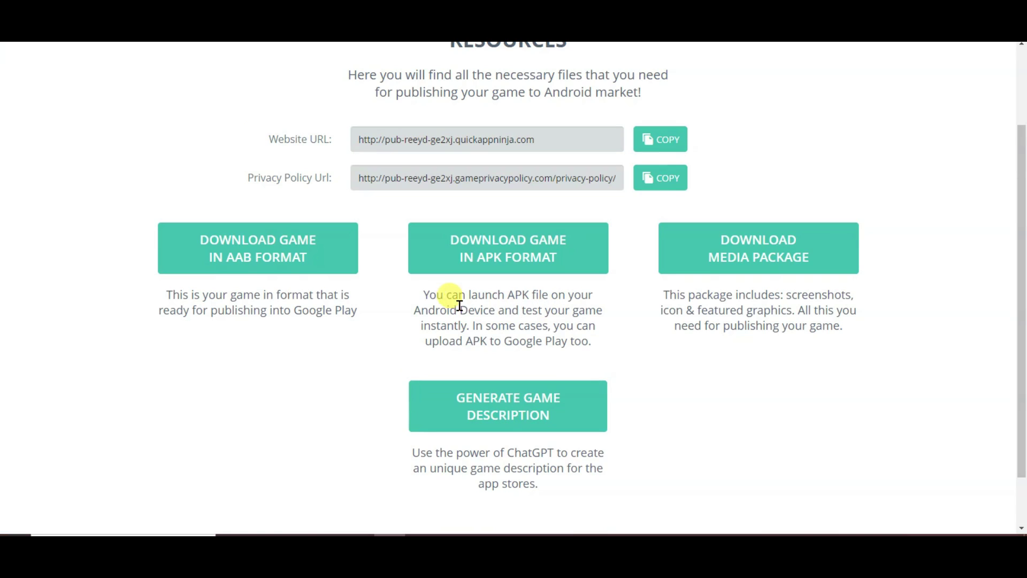
pyautogui.moveTo(419, 298); pyautogui.dragTo(596, 345)
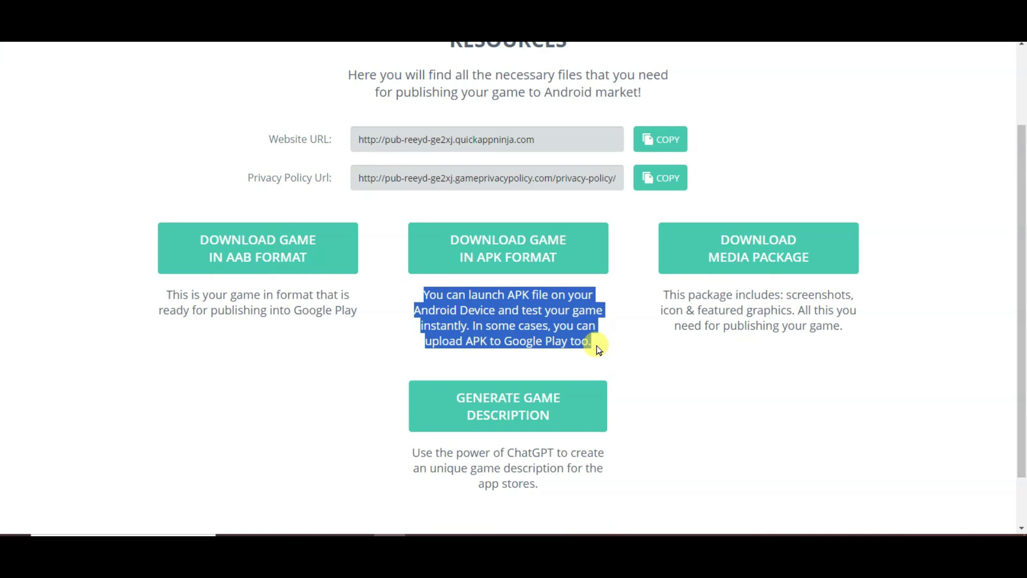
pyautogui.click(551, 259)
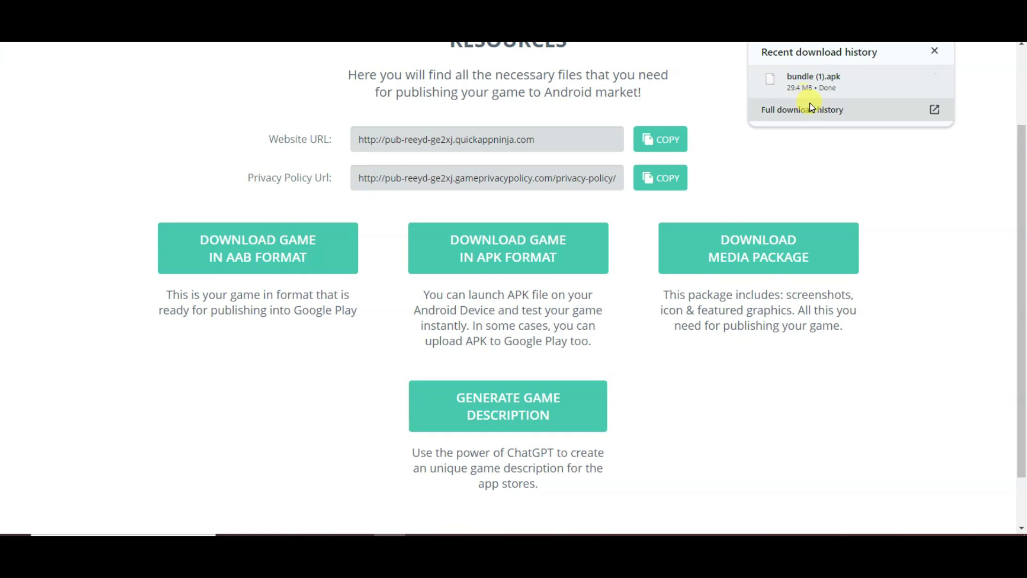
# Play the Logo Riddle APK in the emulator, continuing through logo levels and reward ads
pyautogui.click(821, 92)
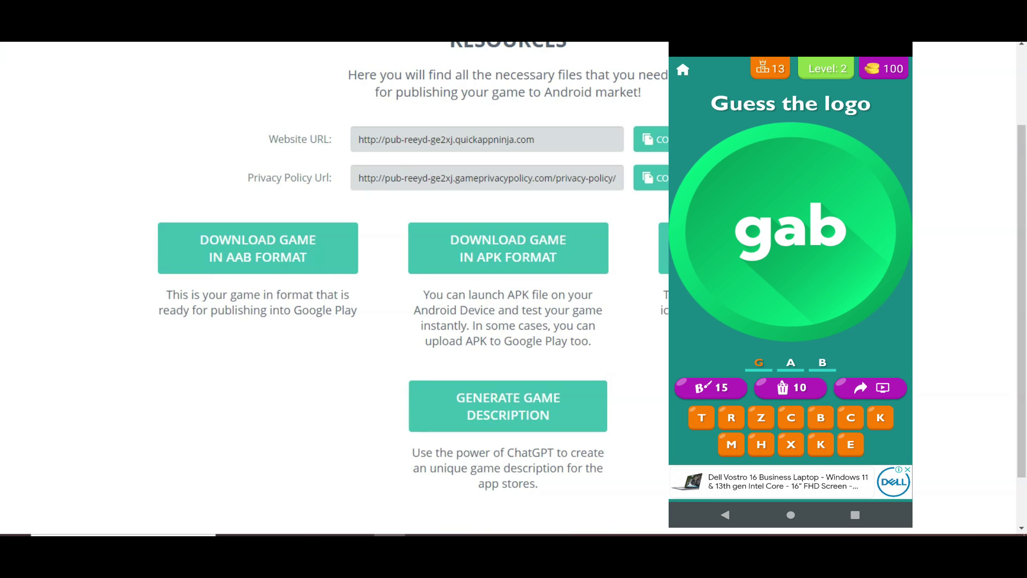
pyautogui.click(789, 437)
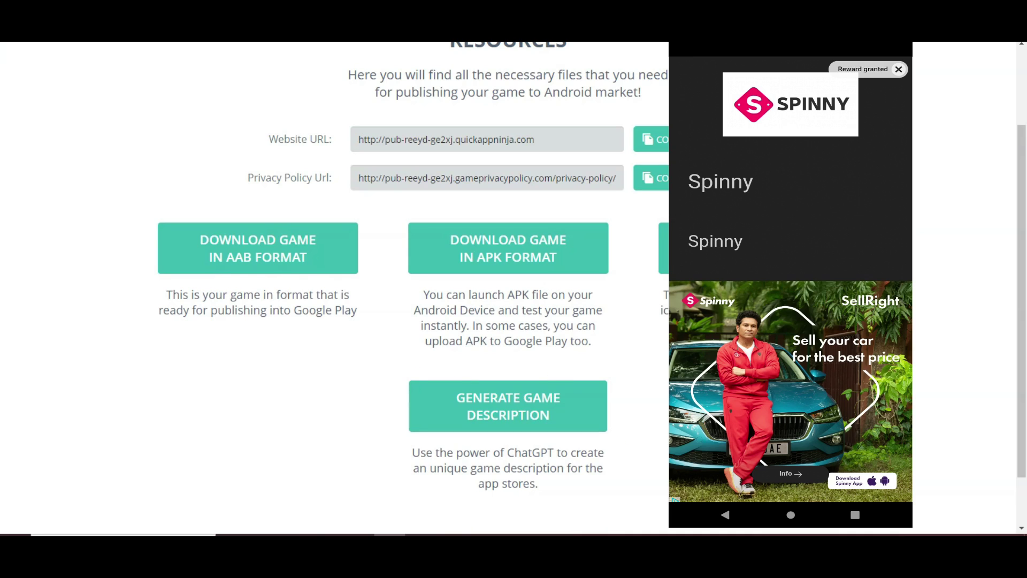
pyautogui.click(790, 437)
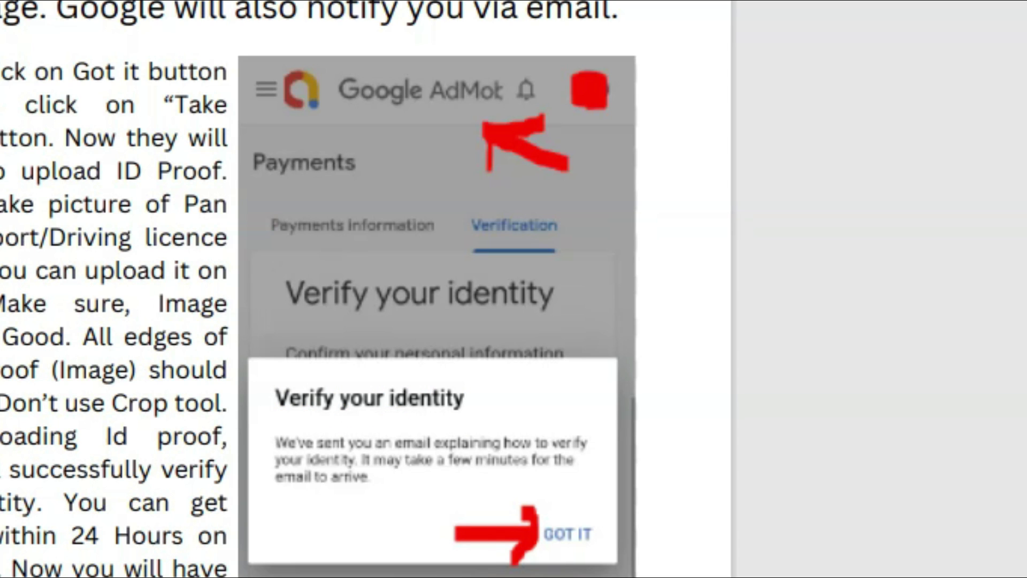
# Scroll the PDF guide past the bank-details steps to the USD3,511.02 remittance advice
pyautogui.scroll(-10, 978, 187)
pyautogui.scroll(5, 978, 187)
pyautogui.scroll(-8, 978, 188)
pyautogui.scroll(6, 867, 298)
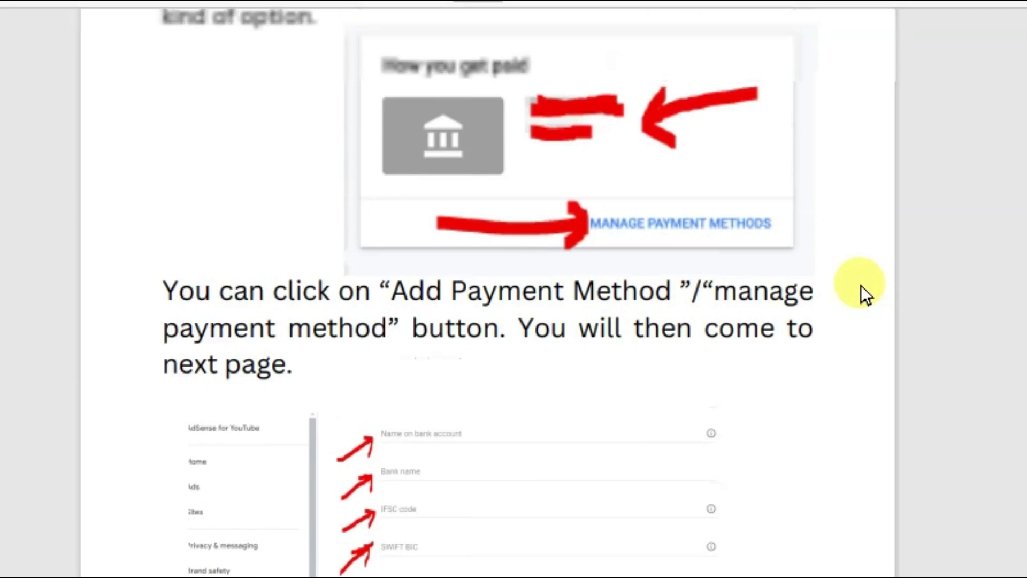
pyautogui.scroll(-6, 643, 321)
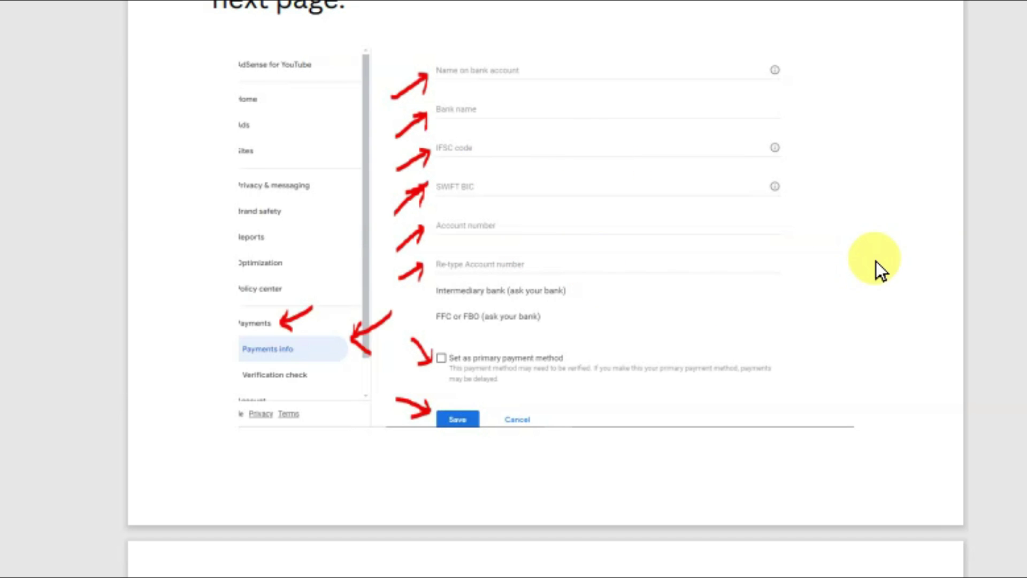
pyautogui.scroll(-5, 628, 255)
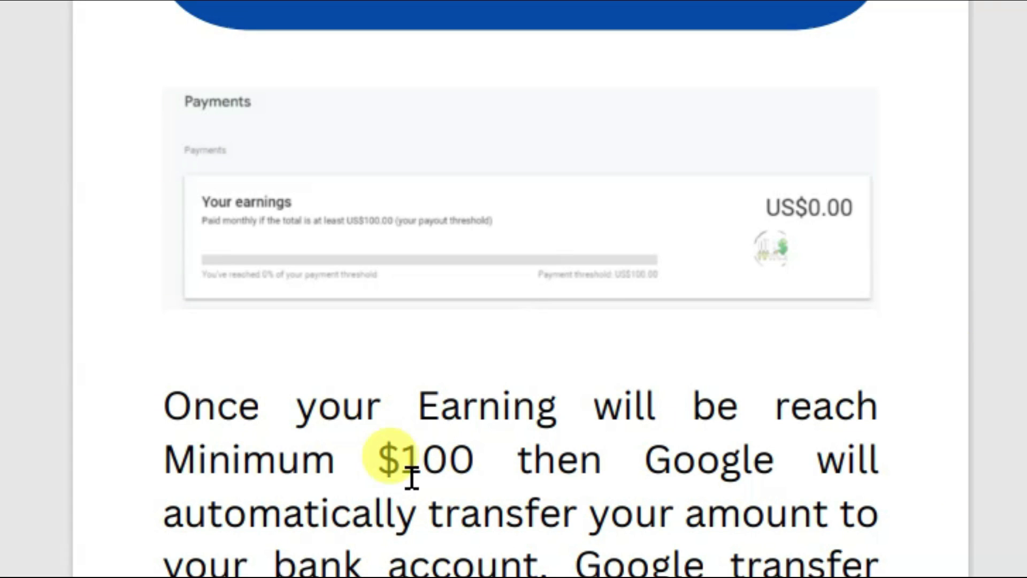